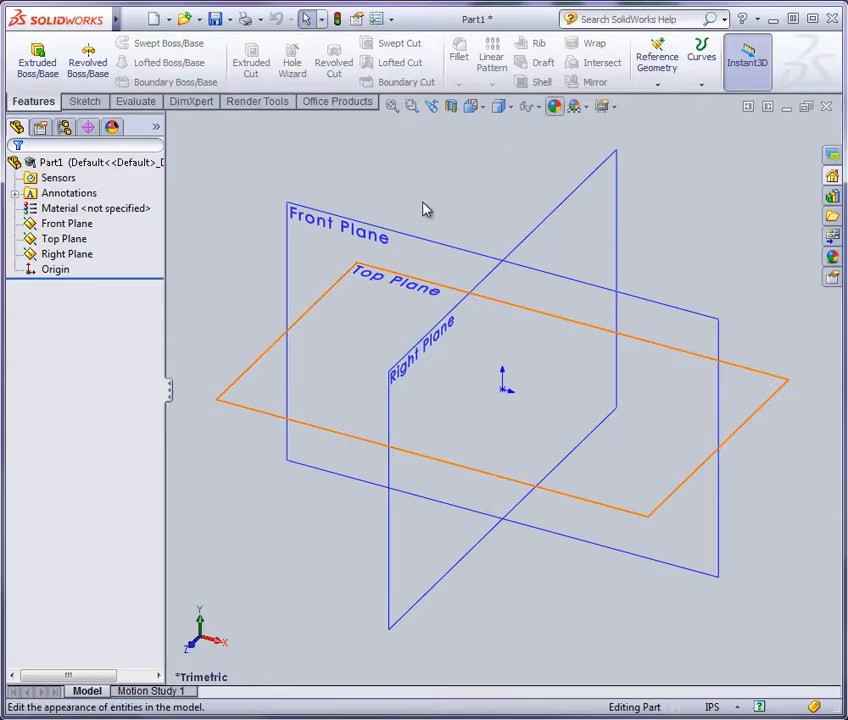
Start a sketch on the Front Plane and draw a slanted arm from the origin with a perpendicular hook and parallel inner edge
left_click(344, 232)
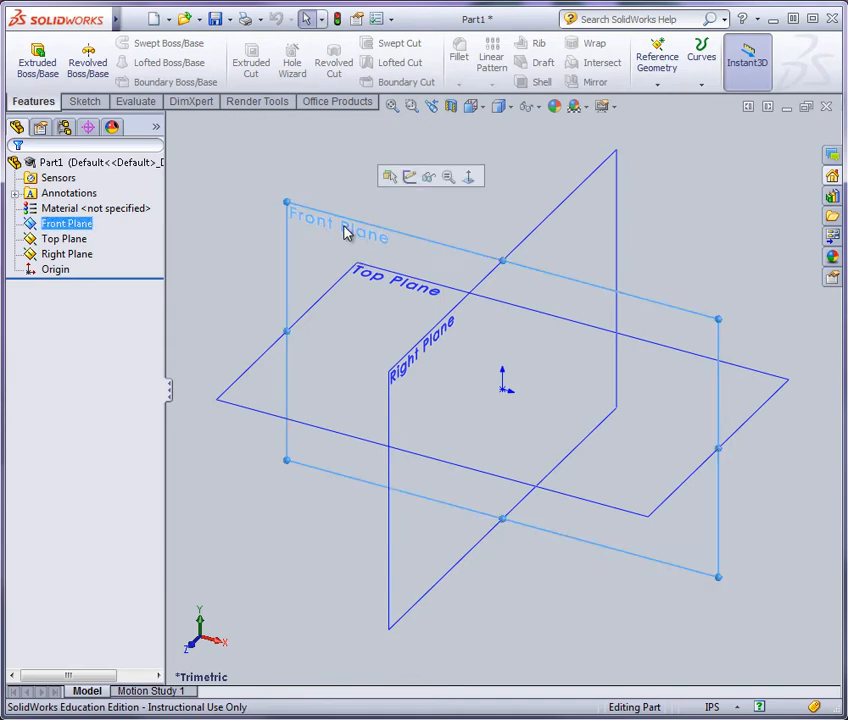
left_click(409, 178)
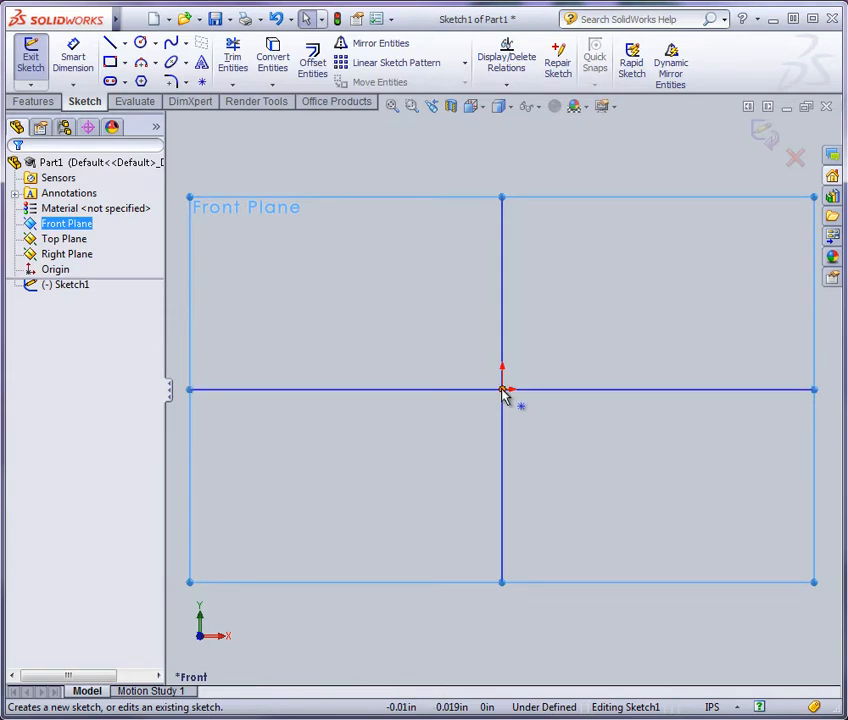
left_click(110, 43)
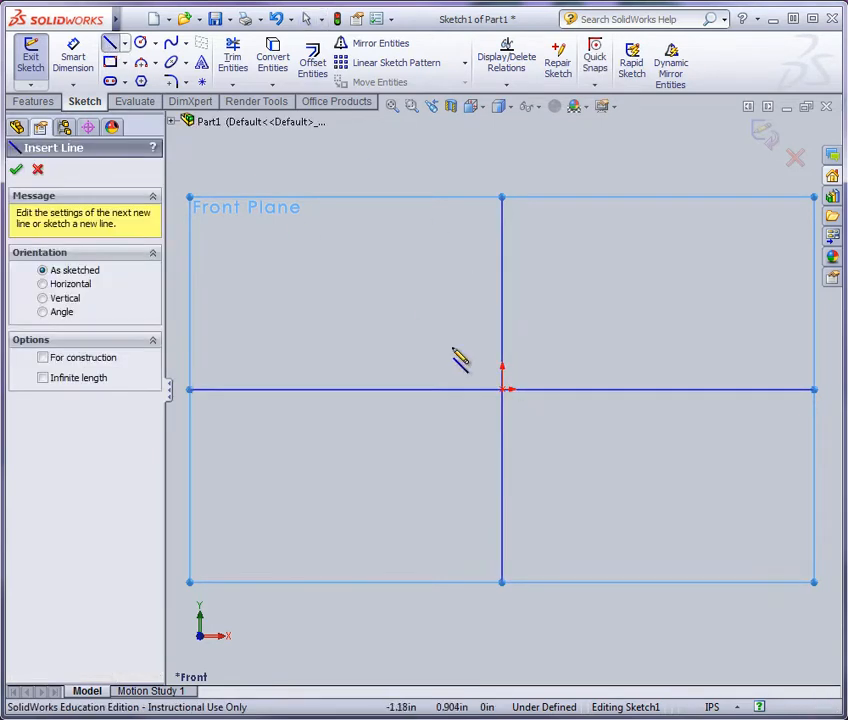
left_click(503, 390)
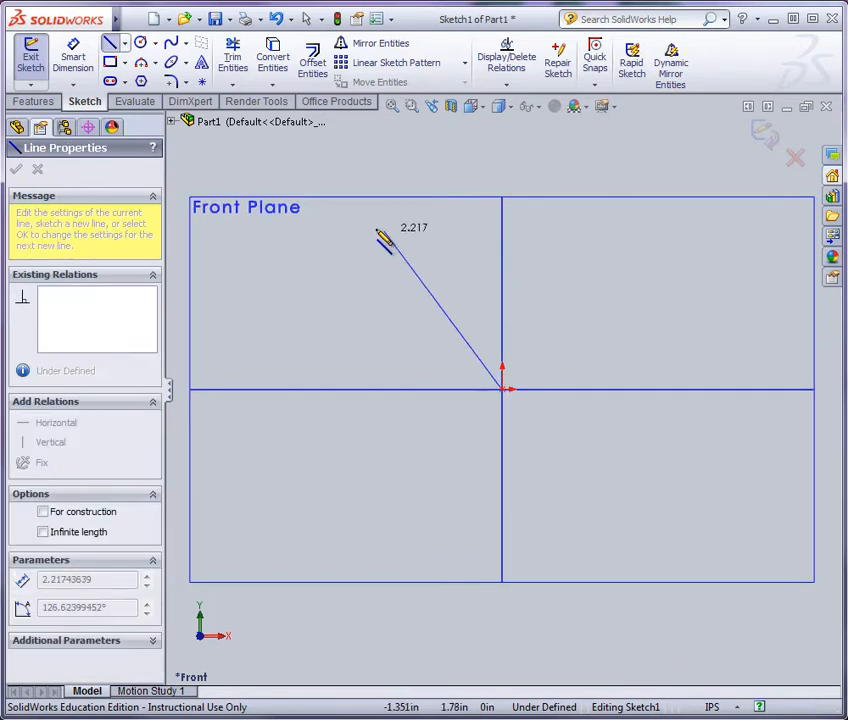
left_click(409, 246)
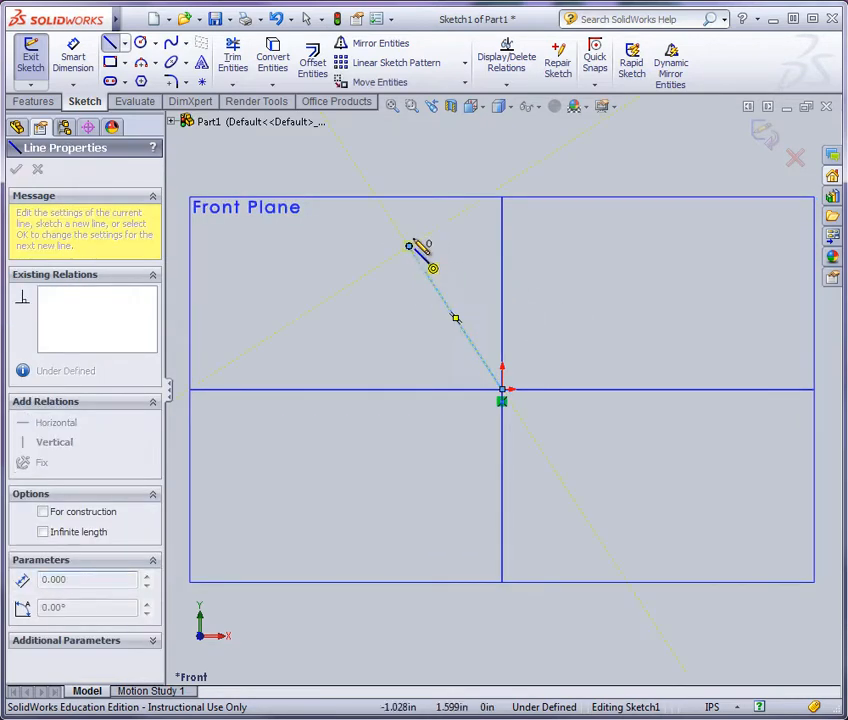
left_click(540, 160)
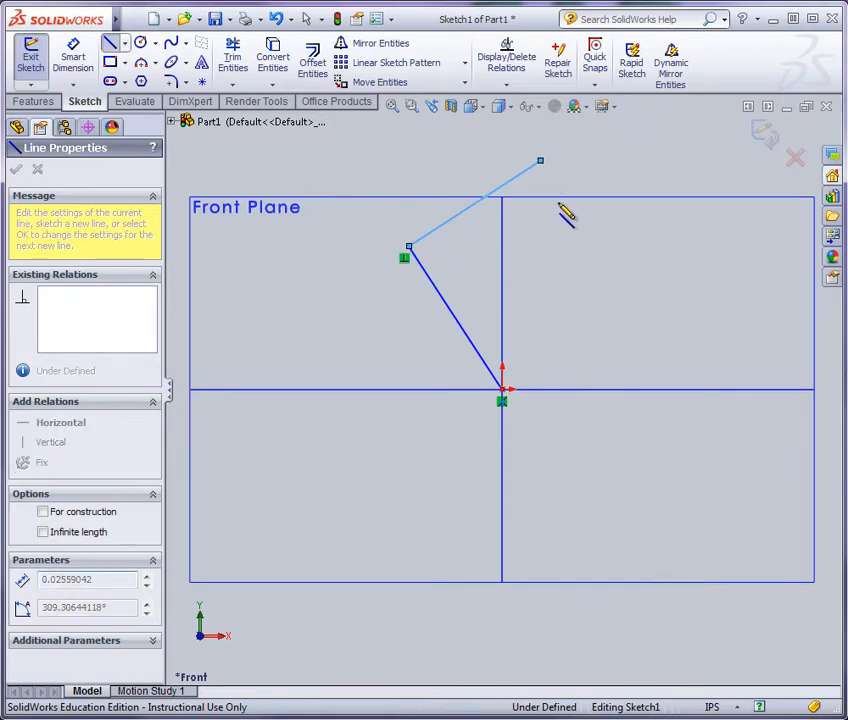
left_click(560, 191)
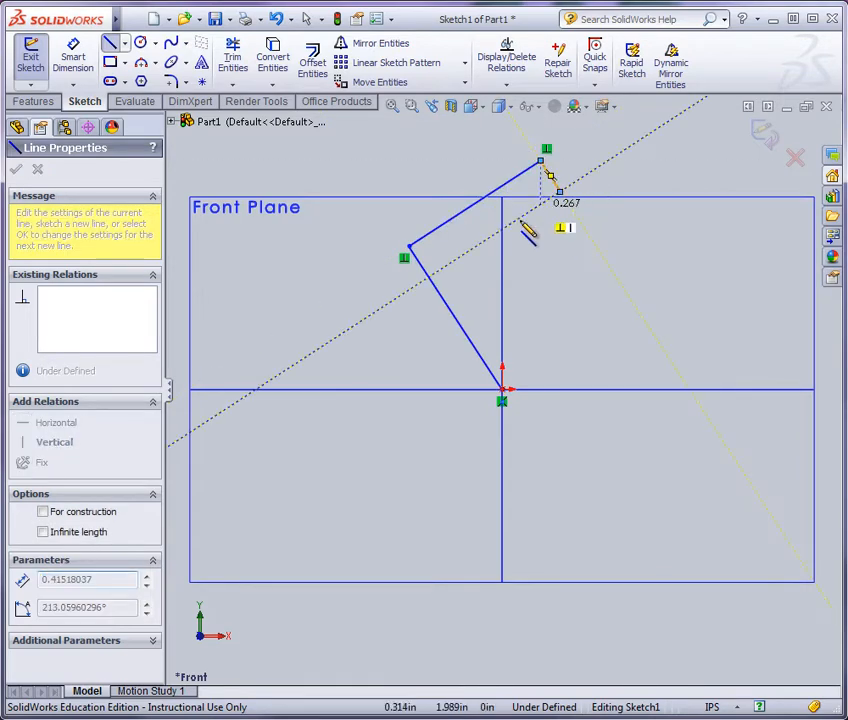
left_click(474, 246)
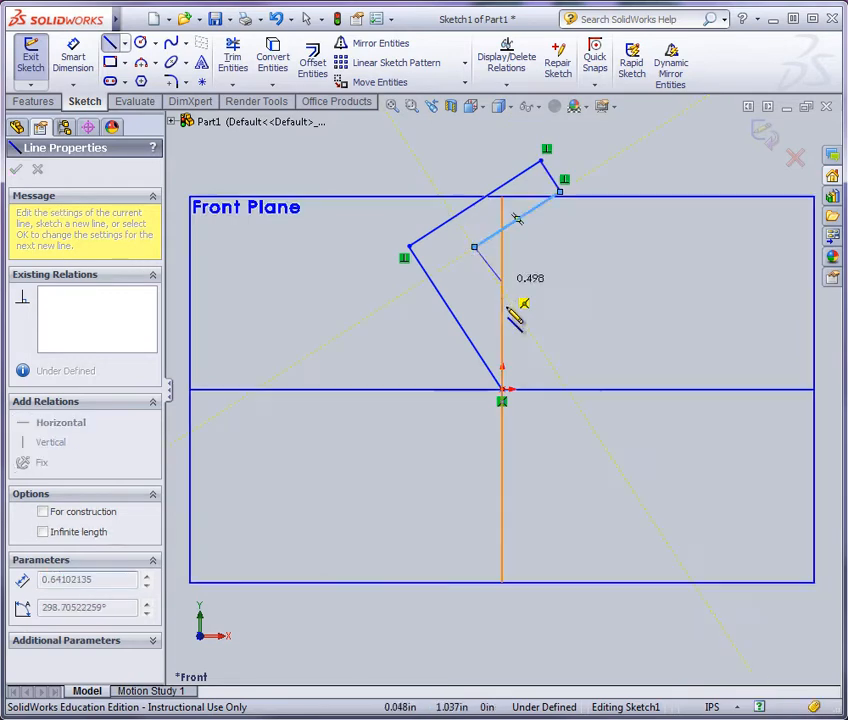
left_click(540, 348)
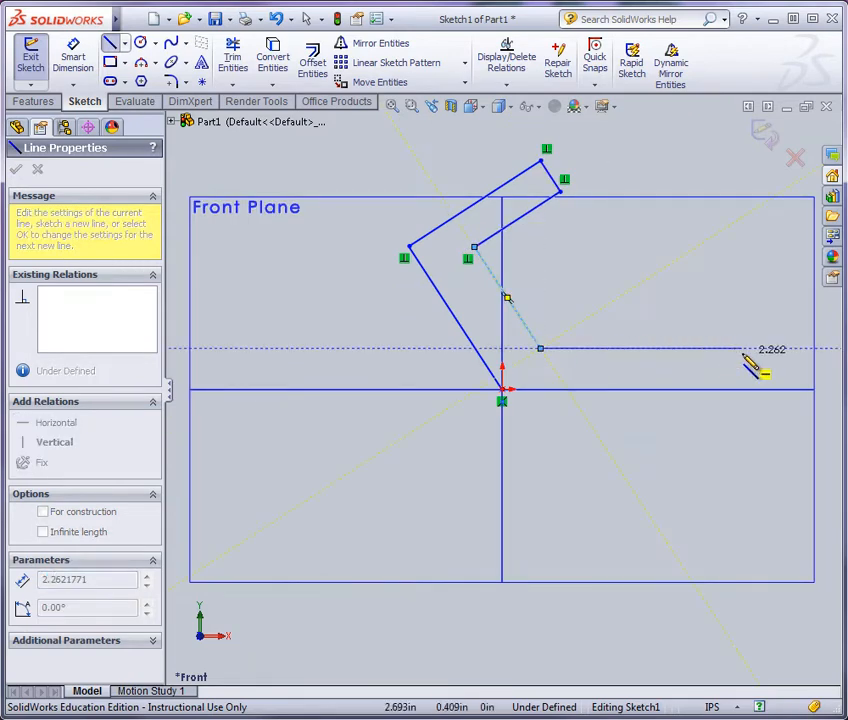
Close the profile with a horizontal base about 2.67 in long and a vertical end, returning to the origin
left_click(740, 348)
left_click(740, 389)
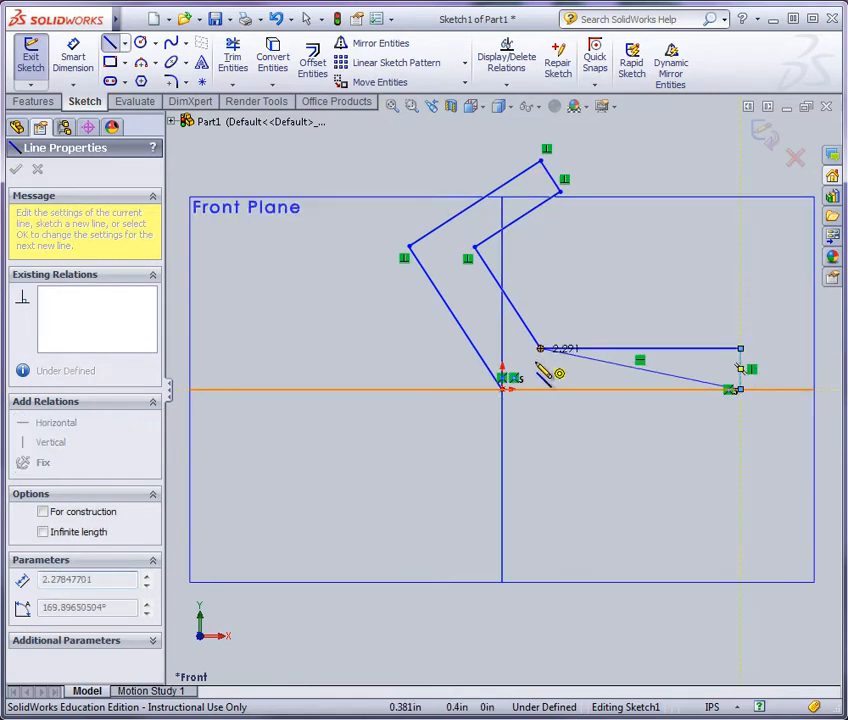
left_click(503, 389)
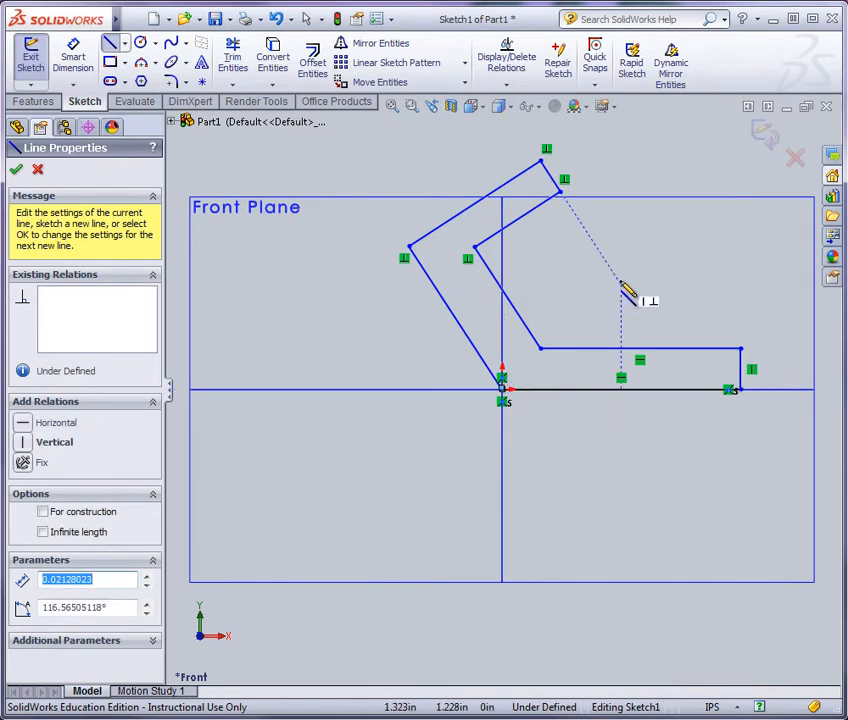
key("Escape")
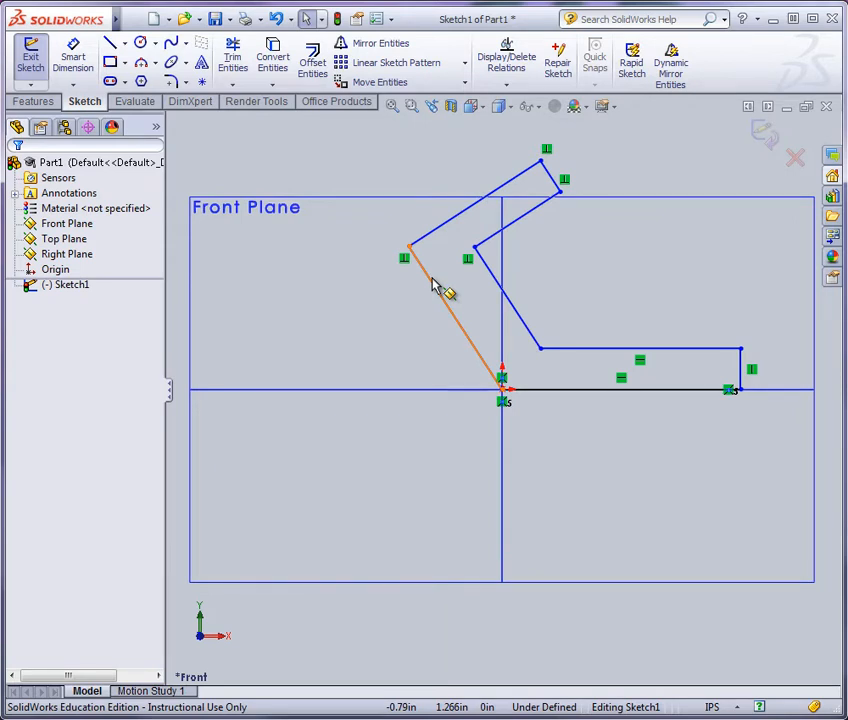
Dimension the bottom edge of the base to 5.500 in
key("z")
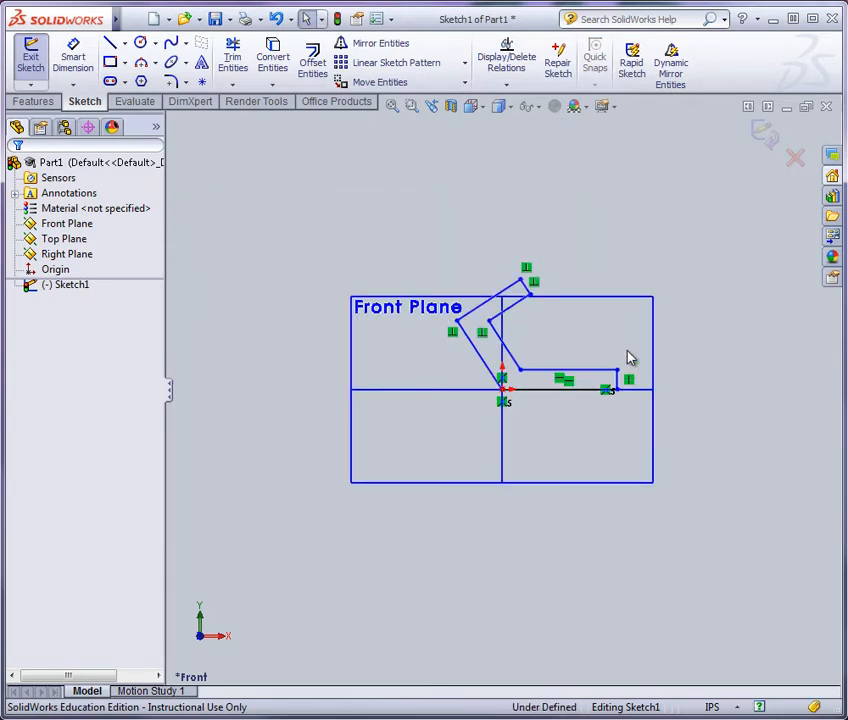
scroll(628, 356, "down", 2)
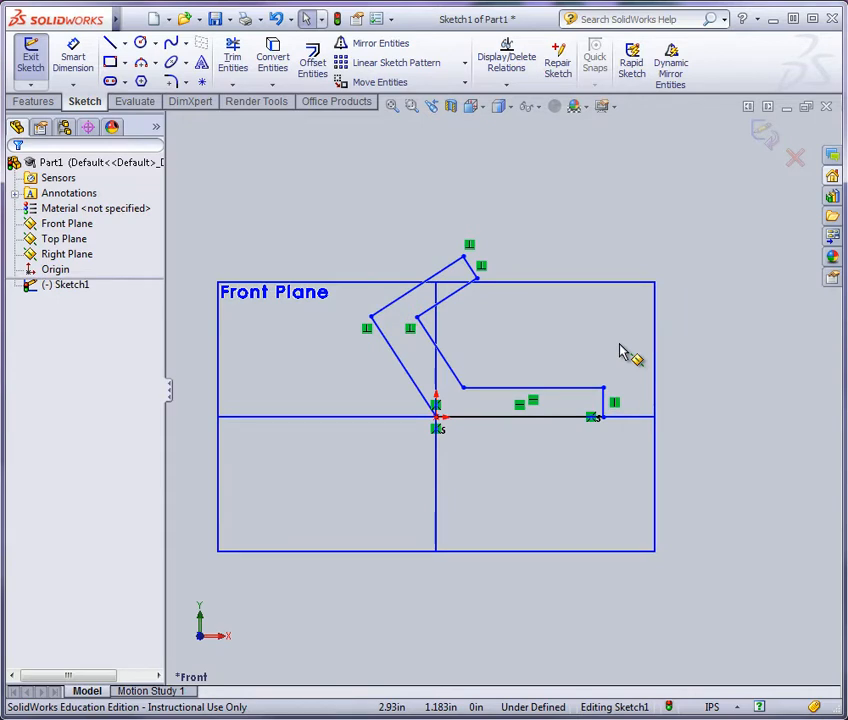
left_click(72, 57)
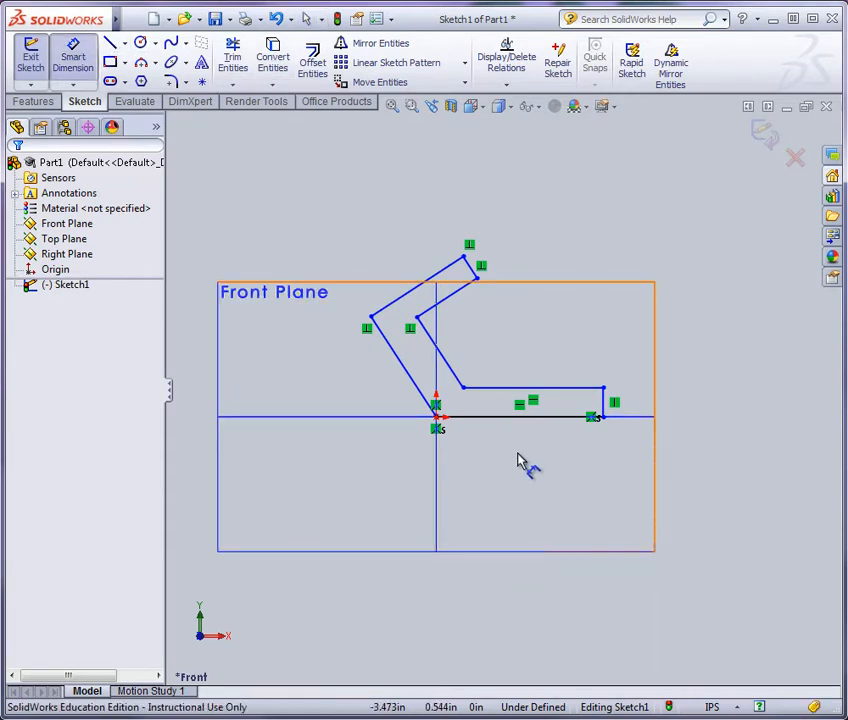
left_click(530, 420)
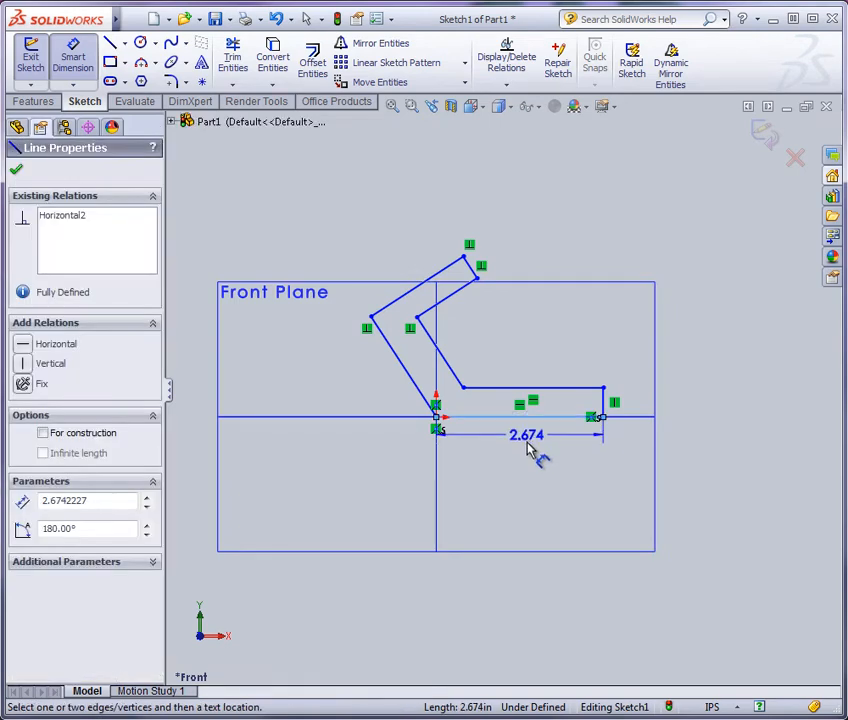
left_click(529, 476)
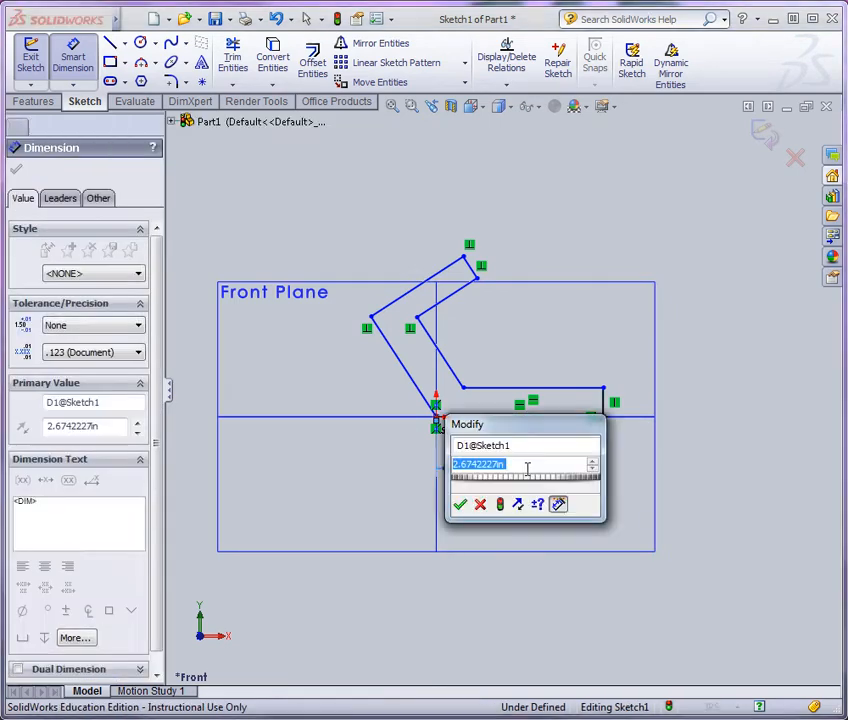
type("5.50")
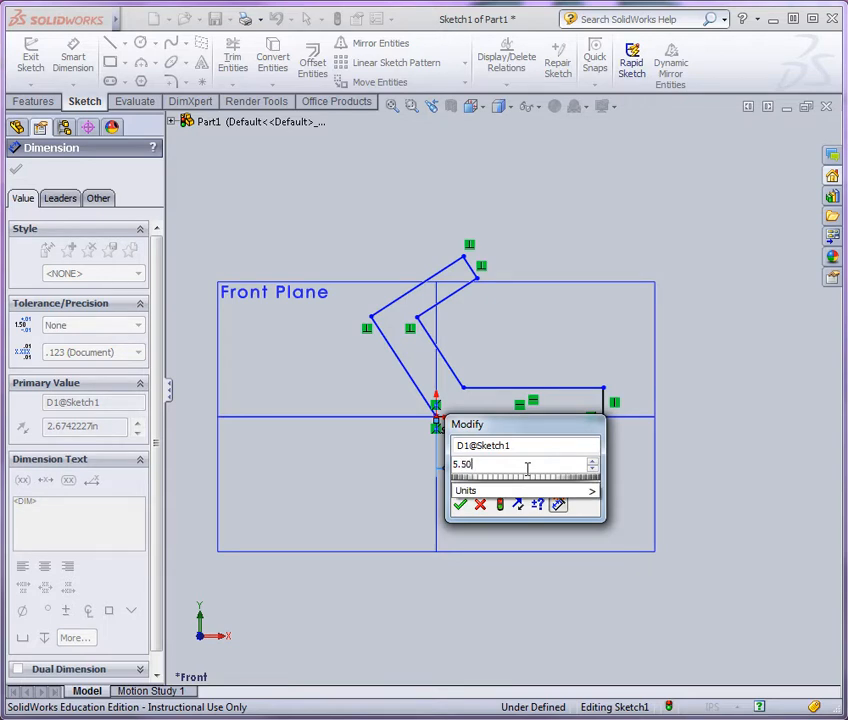
type("0")
key("Return")
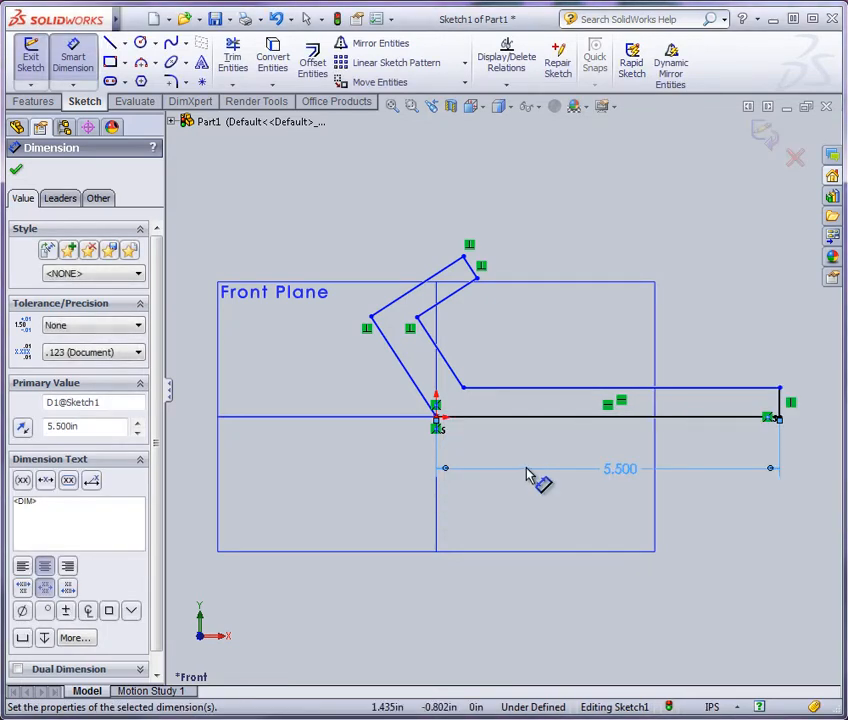
Dimension the vertical end of the base to 0.75 in
left_click(782, 402)
left_click(817, 401)
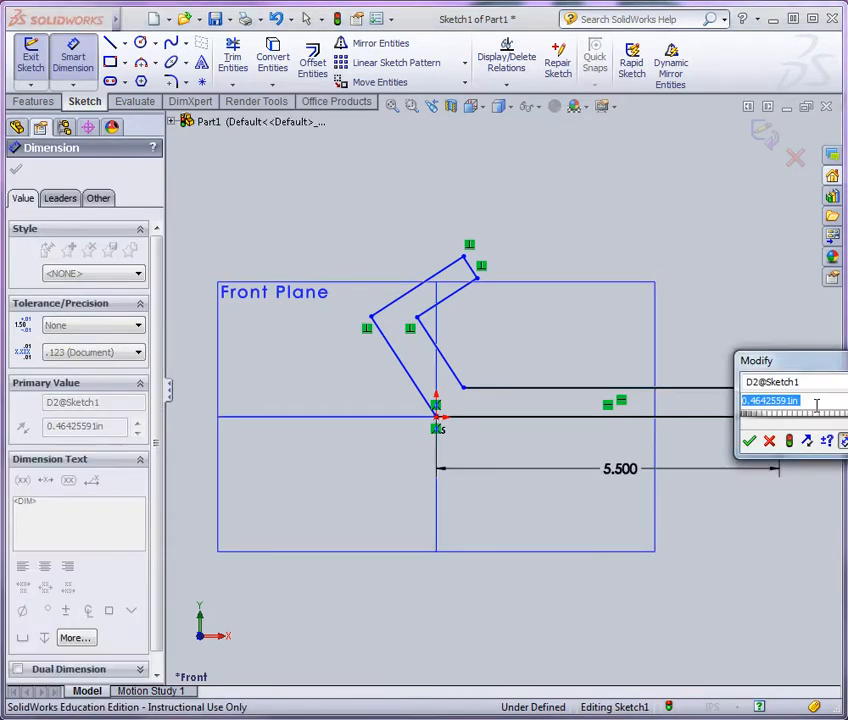
type(".75")
key("Return")
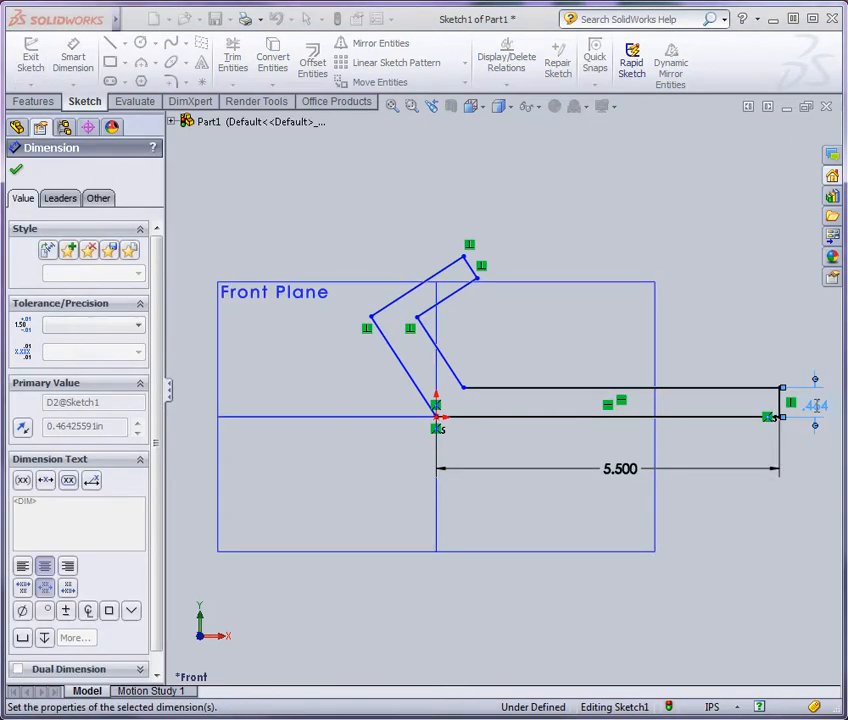
scroll(795, 361, "up", 2)
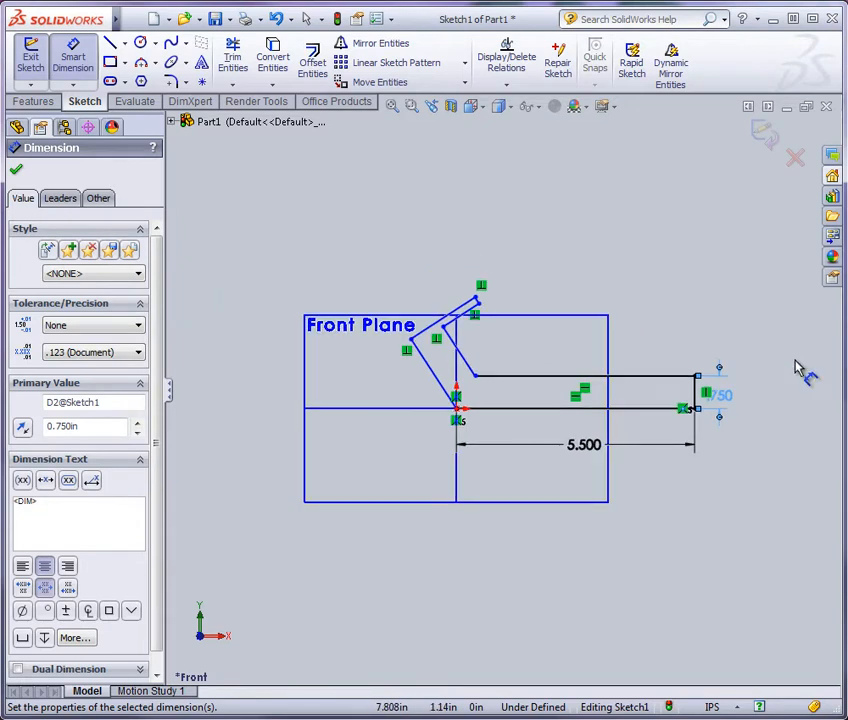
scroll(795, 361, "down", 2)
scroll(245, 398, "down", 1)
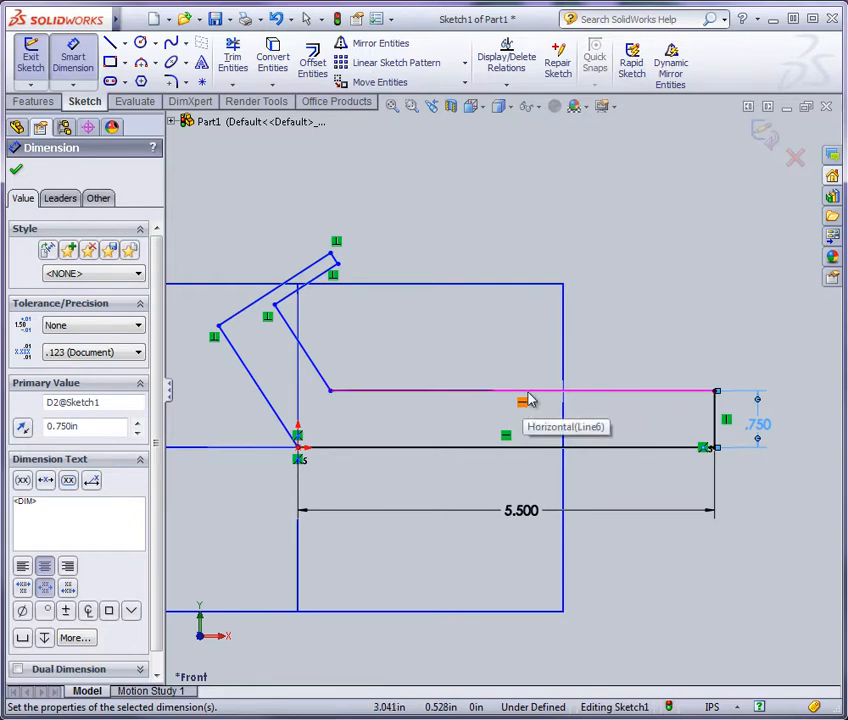
Hide the sketch relation symbols and show them again
left_click(191, 19)
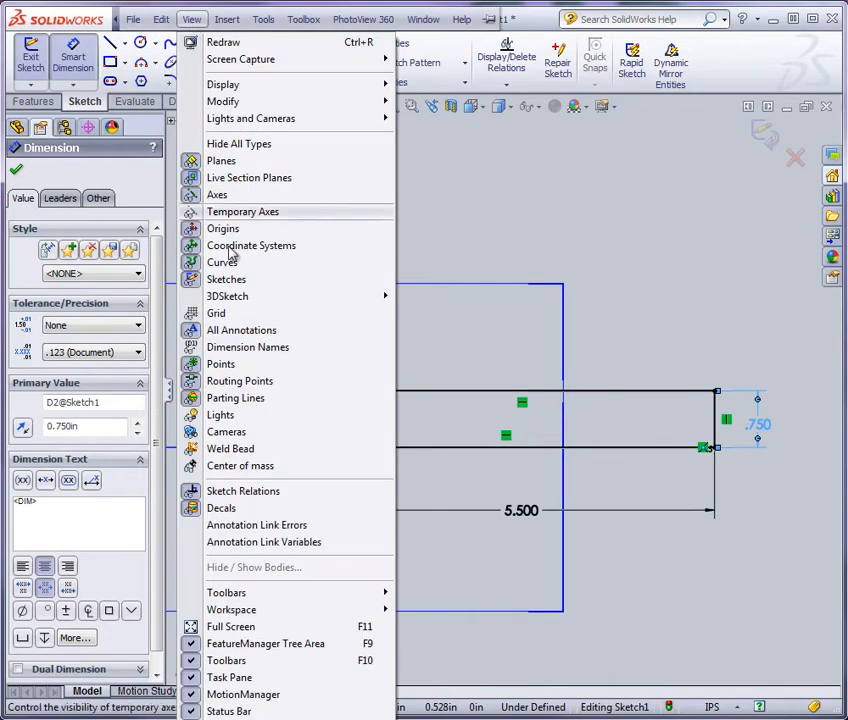
left_click(273, 492)
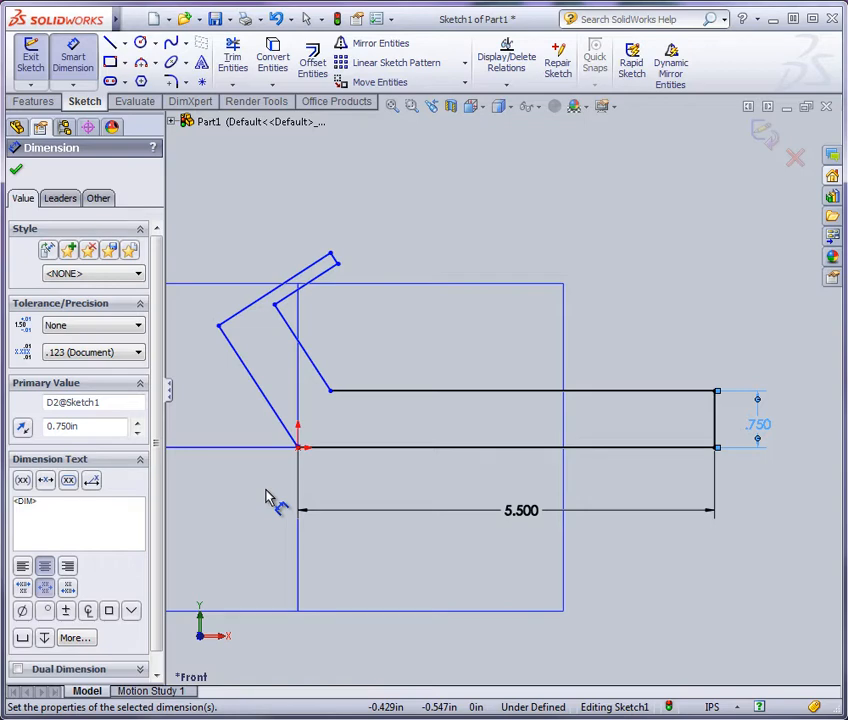
mouse_move(90, 16)
left_click(192, 20)
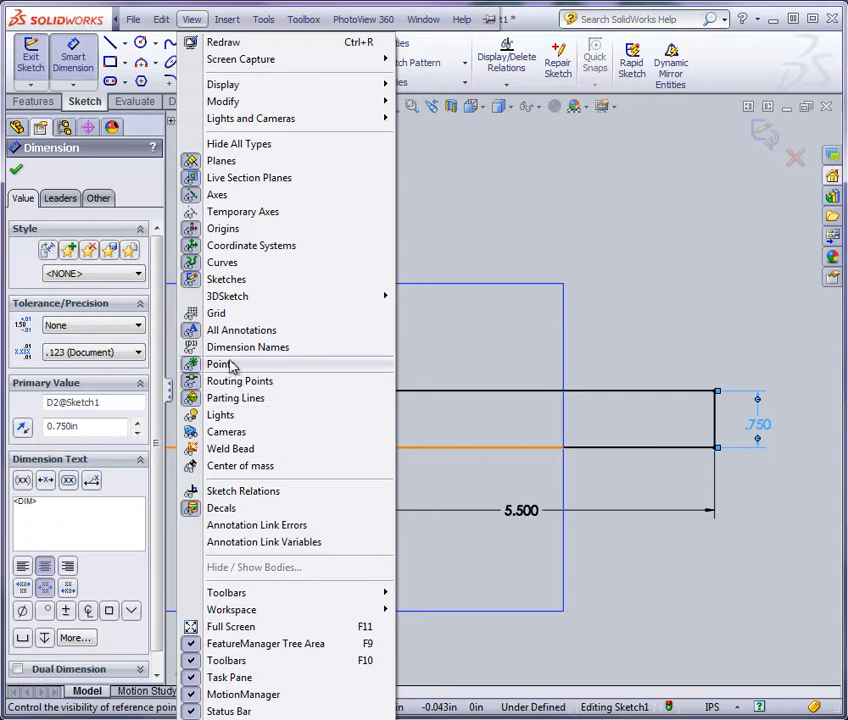
left_click(236, 492)
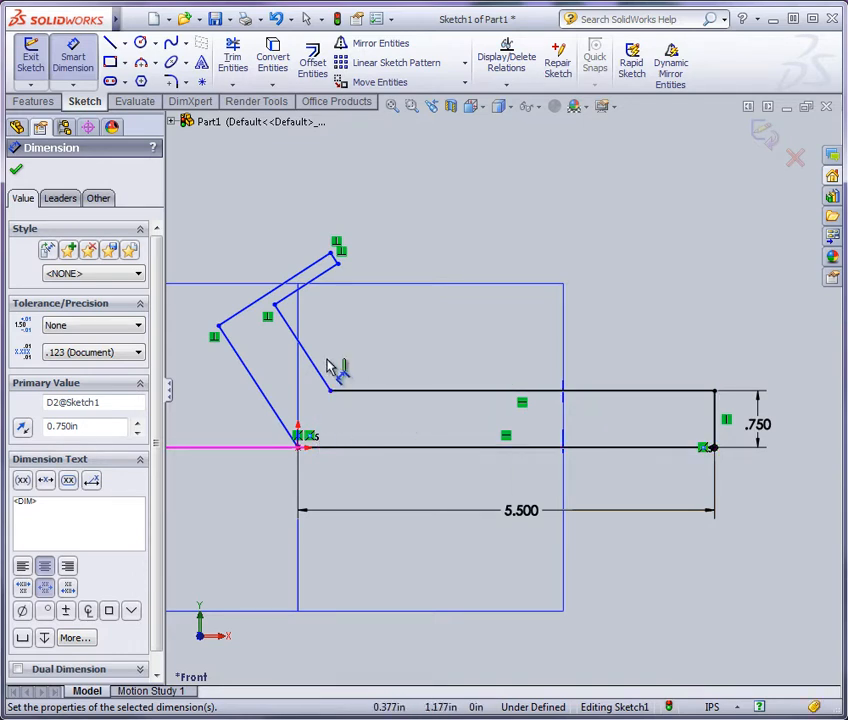
Dimension the distance from the hook's outer edge to the origin as 3.500 in
left_click(239, 326)
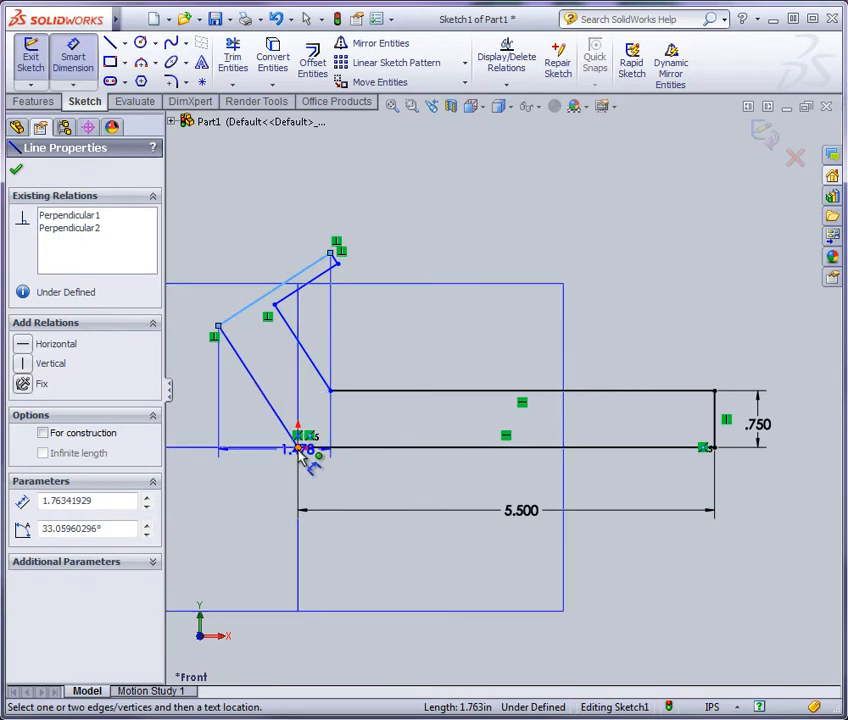
left_click(299, 449)
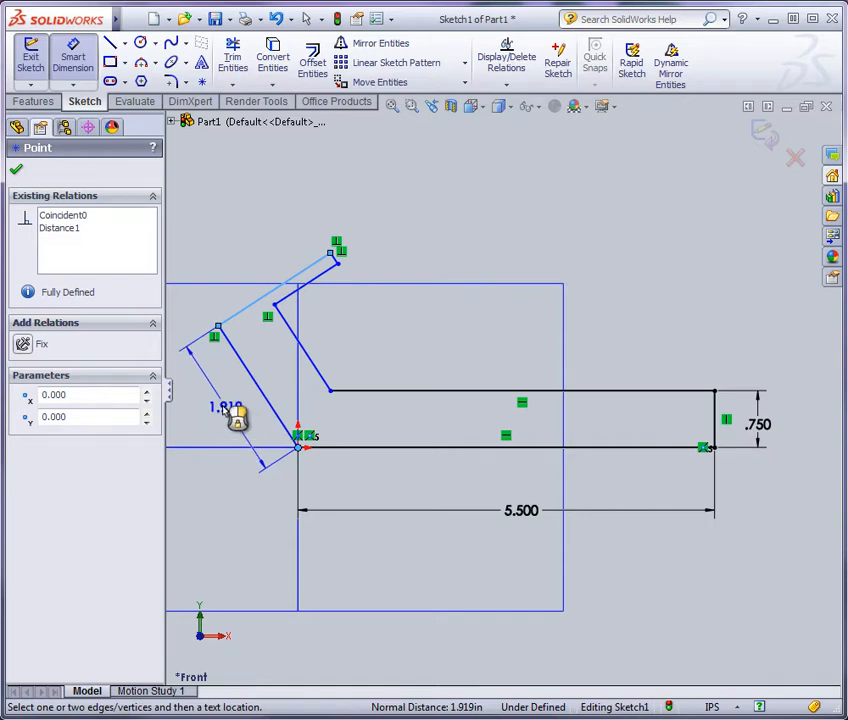
left_click(216, 418)
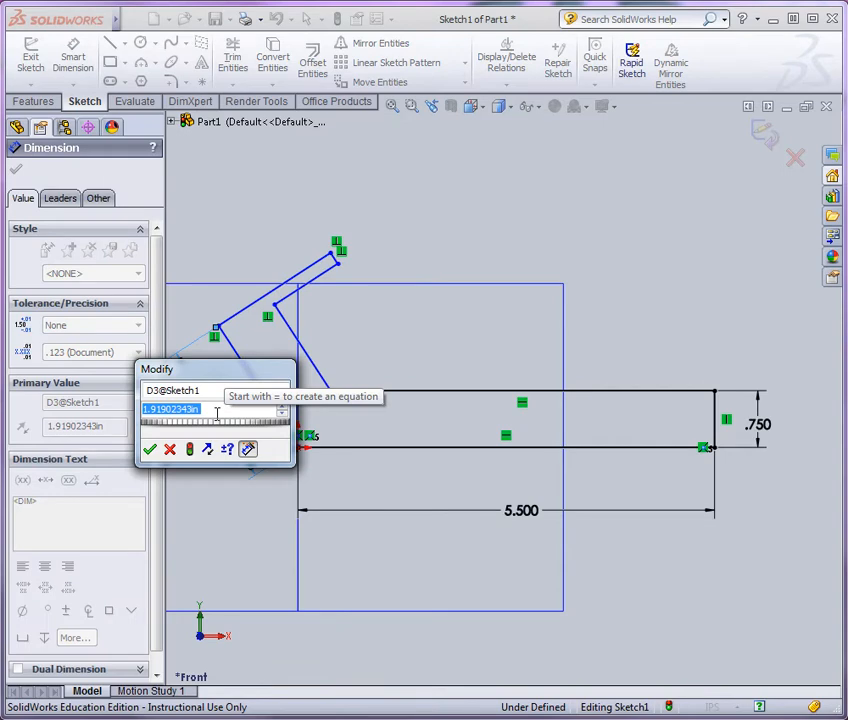
type("3.500")
key("Return")
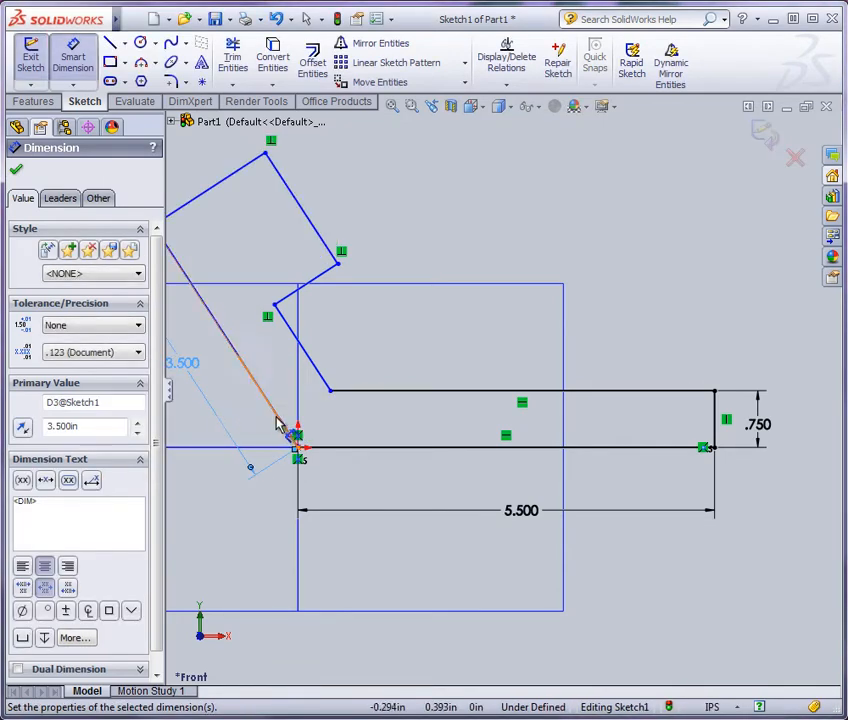
Dimension the short end edge of the hook to 0.687 in
scroll(455, 416, "up", 2)
scroll(224, 238, "down", 2)
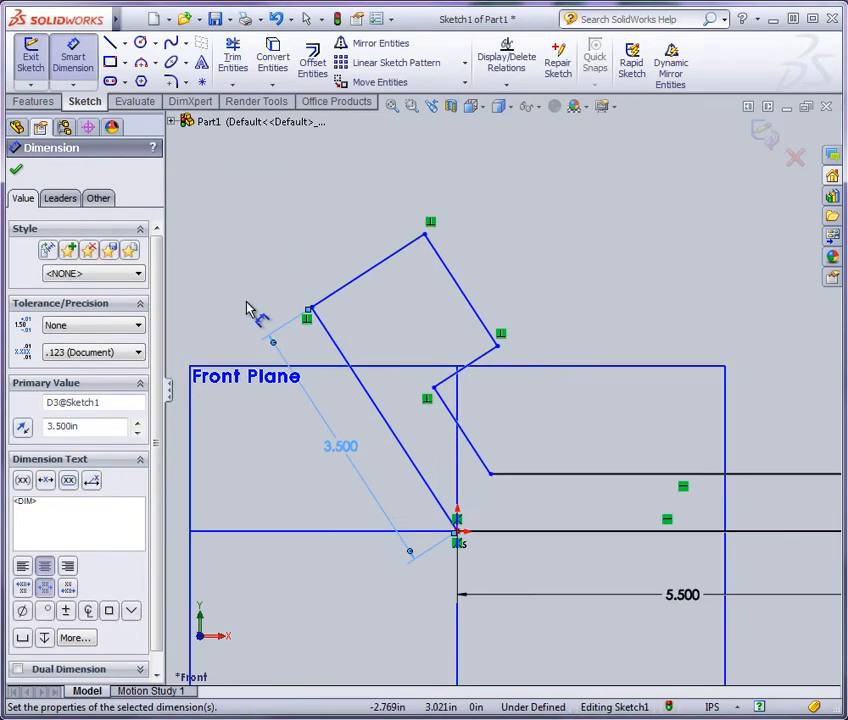
left_click(463, 296)
left_click(583, 223)
type(".")
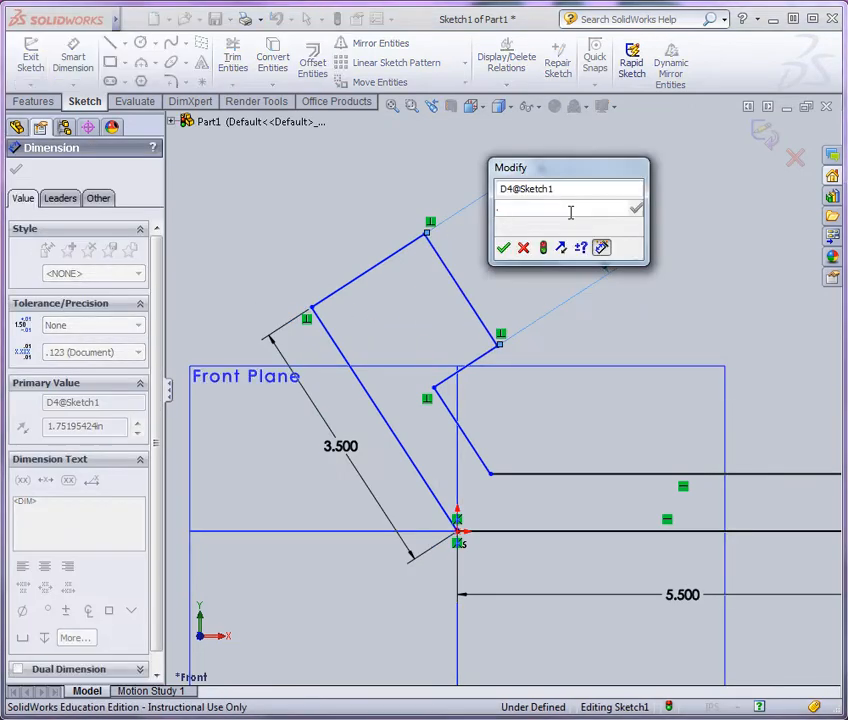
type("687")
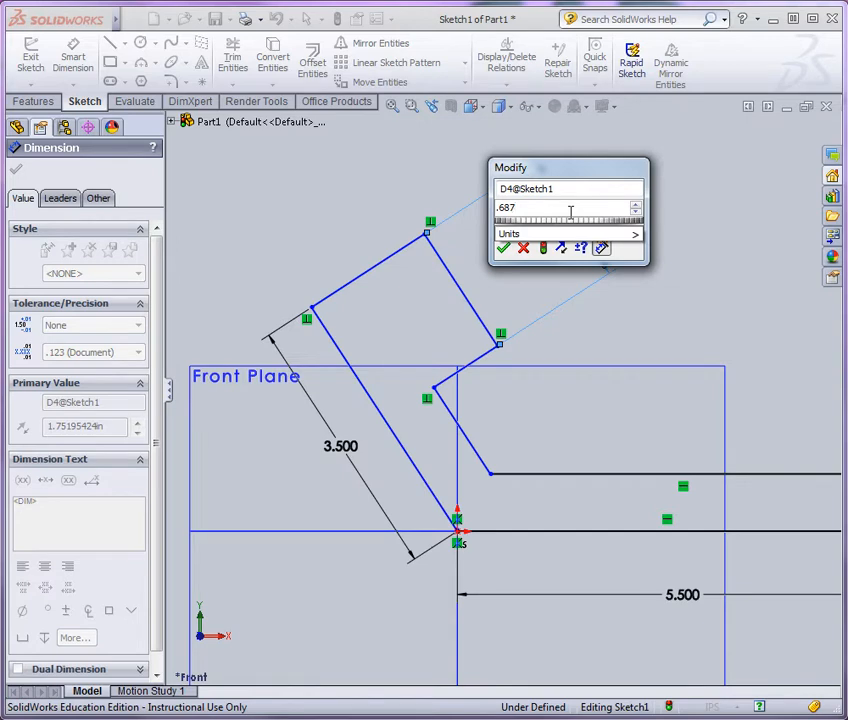
key("Return")
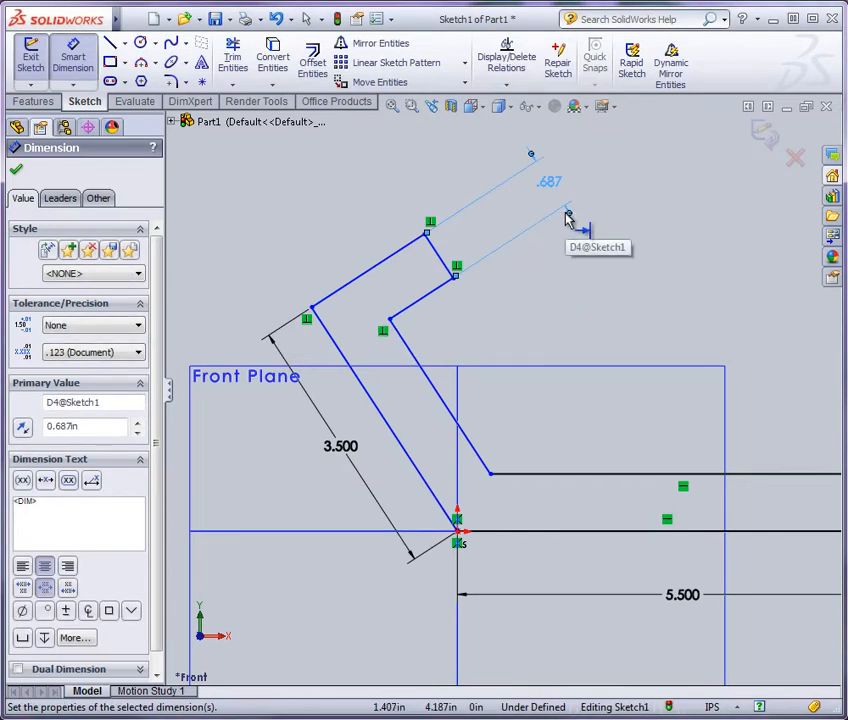
Dimension the distance between the arm's two slanted parallel edges as 0.750 in
left_click(401, 341)
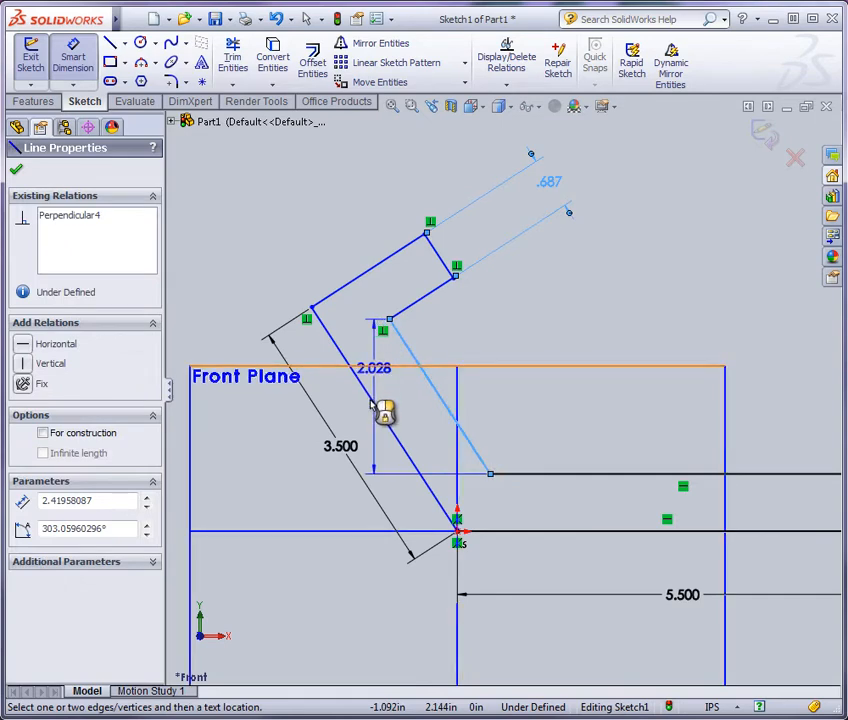
left_click(442, 400)
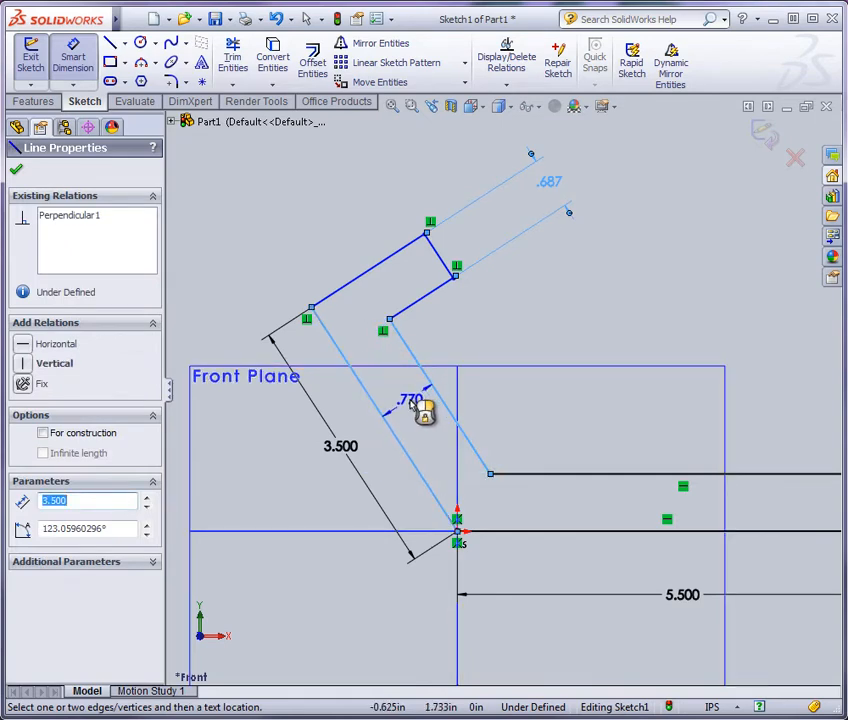
left_click(420, 399)
type(".758")
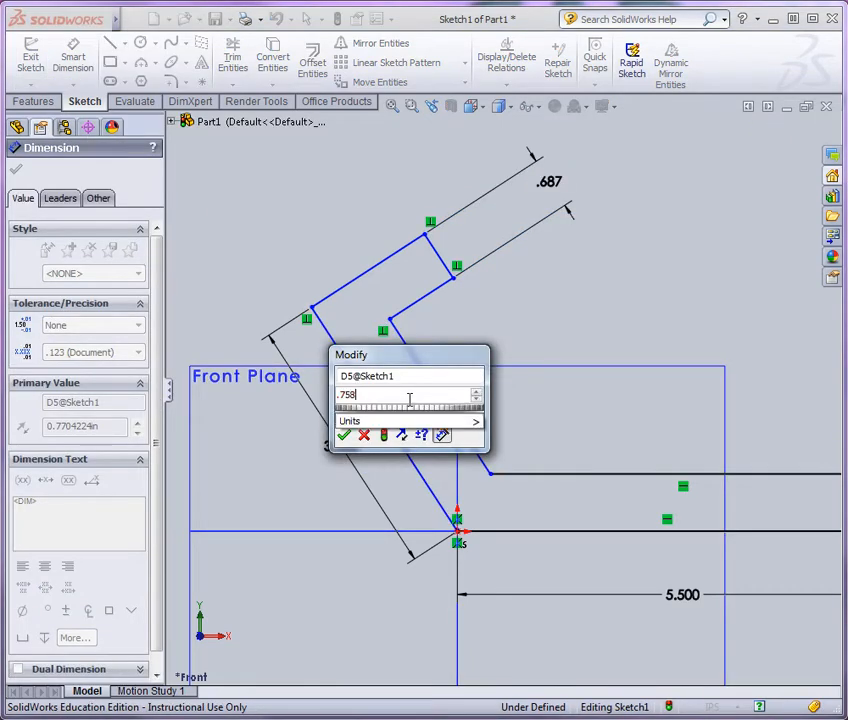
key("Return")
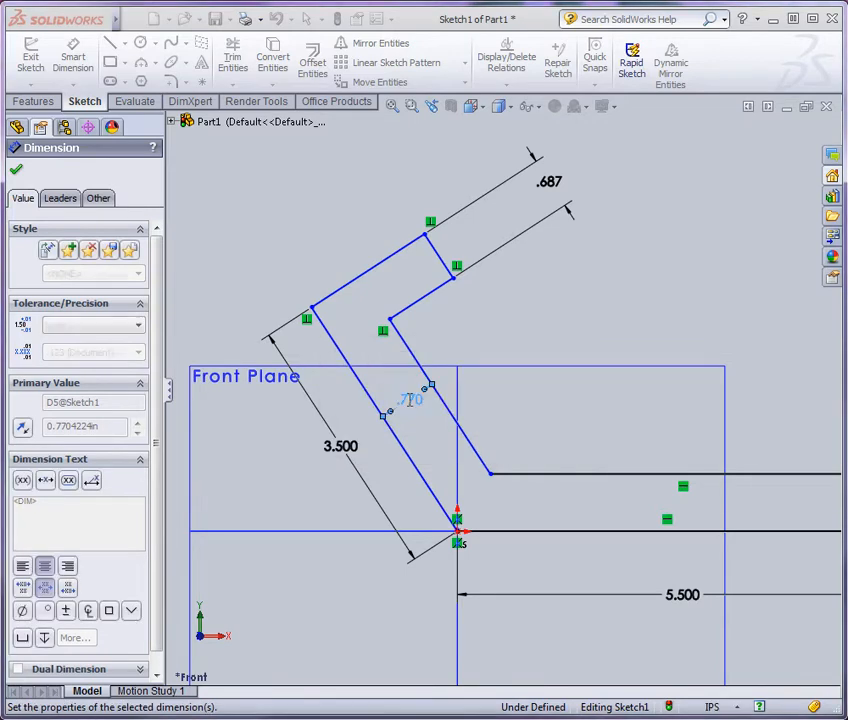
Dimension the hook's long outer edge to 3.250 in
scroll(420, 384, "up", 3)
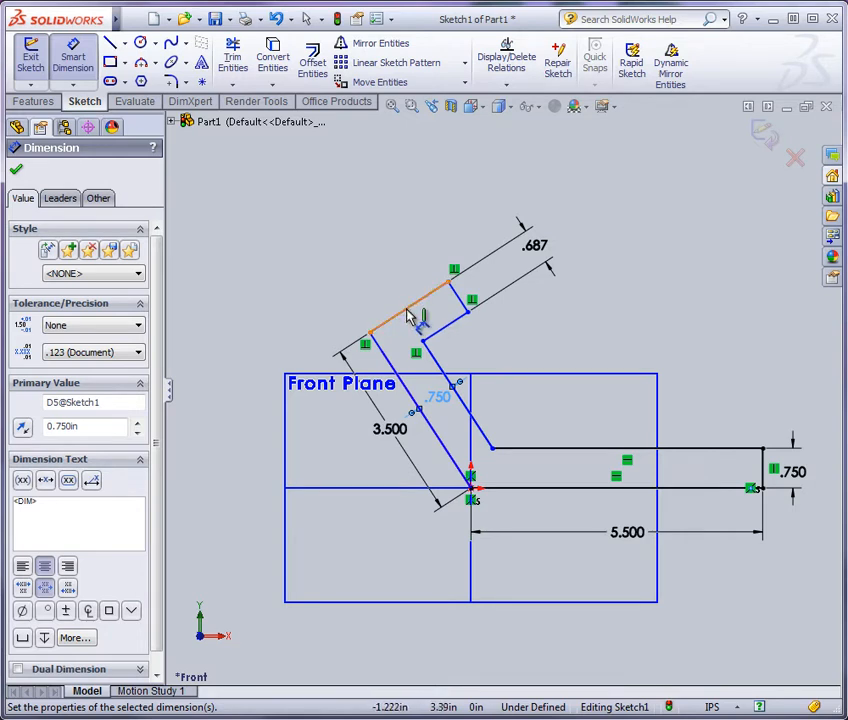
left_click(408, 316)
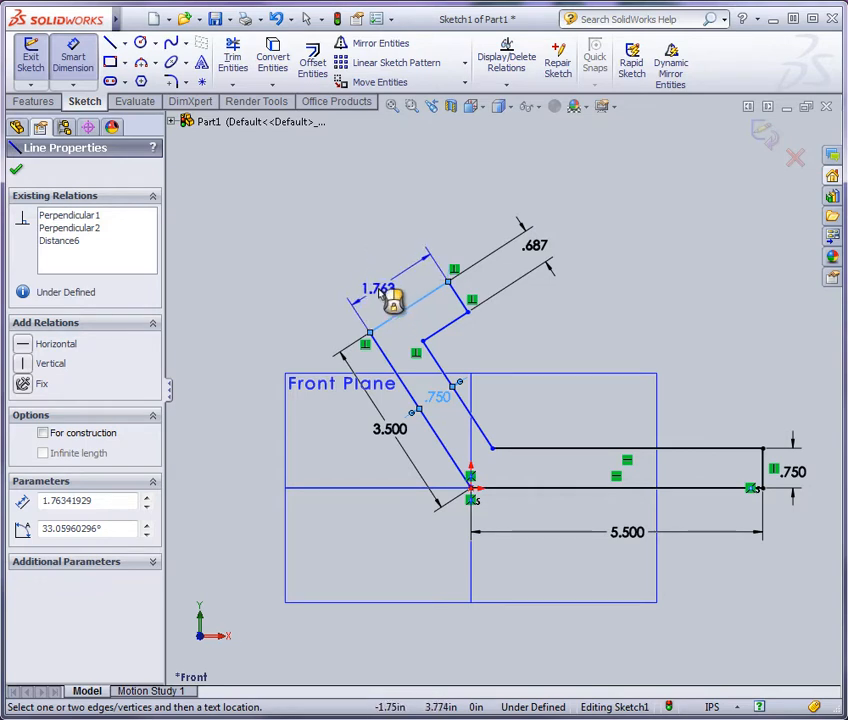
left_click(381, 290)
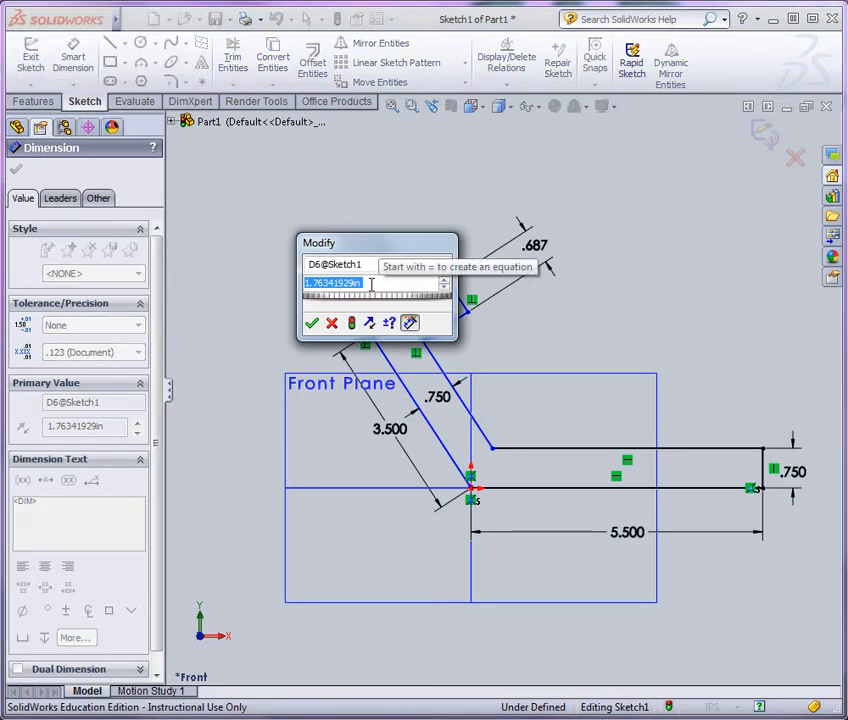
type("3.250")
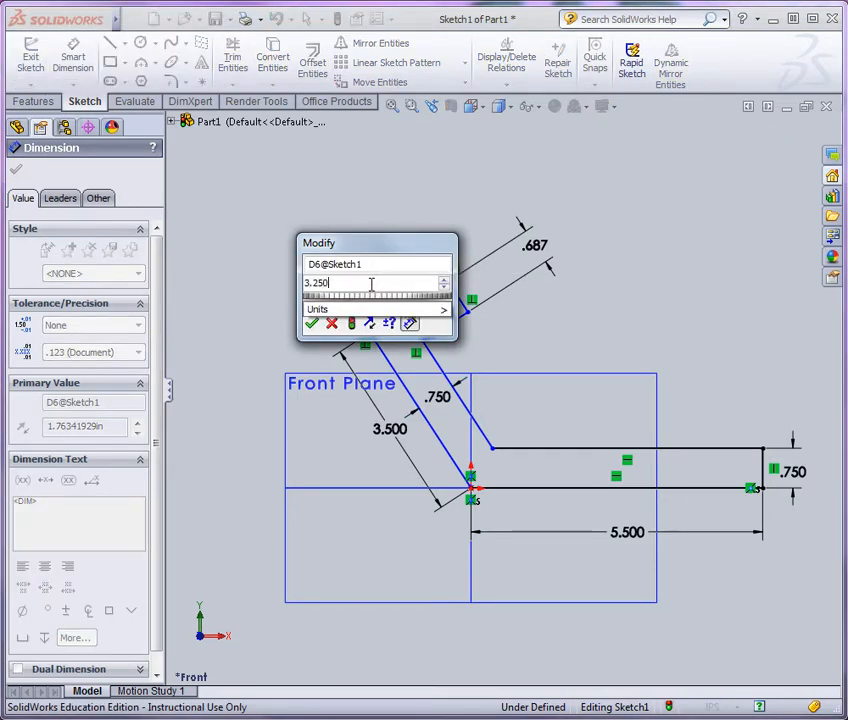
key("Return")
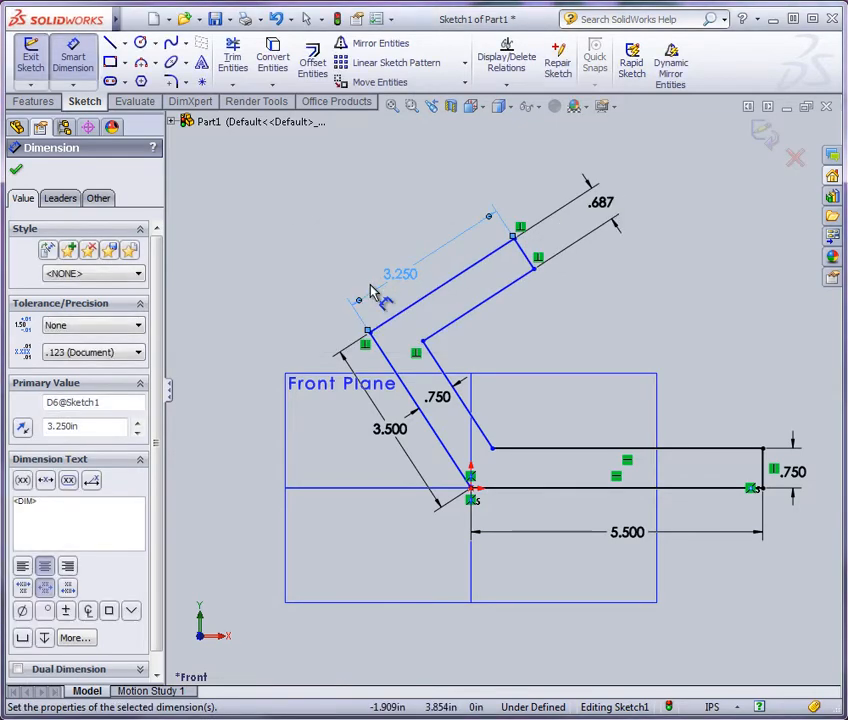
left_click(583, 342)
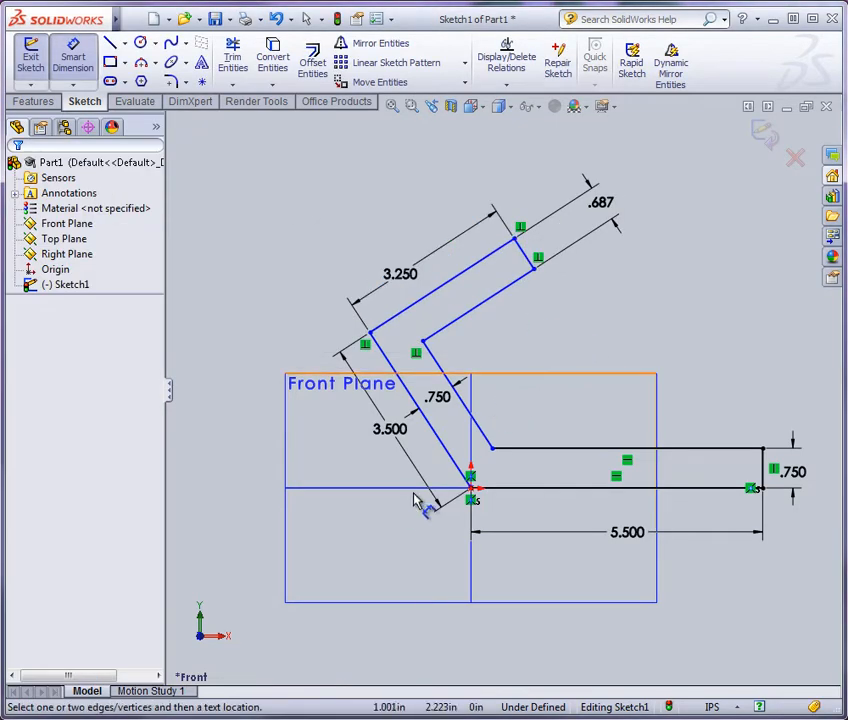
Hide the Right, Top and Front planes
mouse_move(432, 500)
middle_mouse_down()
mouse_move(481, 514)
mouse_move(462, 574)
mouse_move(498, 603)
mouse_move(456, 598)
mouse_move(515, 568)
mouse_move(560, 583)
mouse_move(515, 572)
mouse_move(490, 543)
mouse_move(541, 557)
mouse_move(512, 548)
mouse_move(538, 542)
mouse_move(471, 506)
mouse_move(454, 576)
mouse_move(473, 662)
mouse_move(380, 546)
mouse_move(318, 553)
mouse_move(413, 565)
mouse_move(415, 577)
middle_mouse_up()
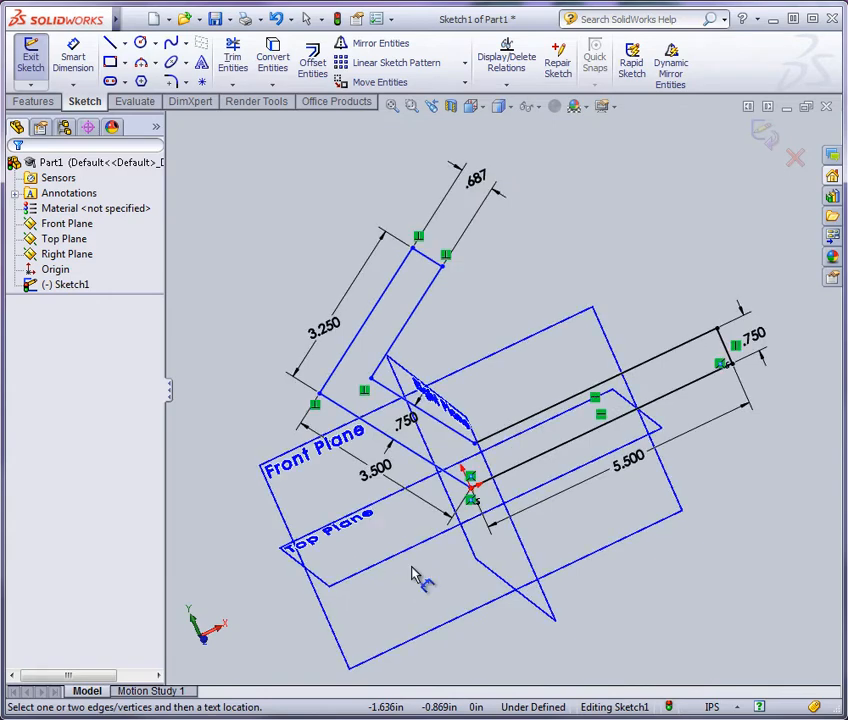
left_click(485, 108)
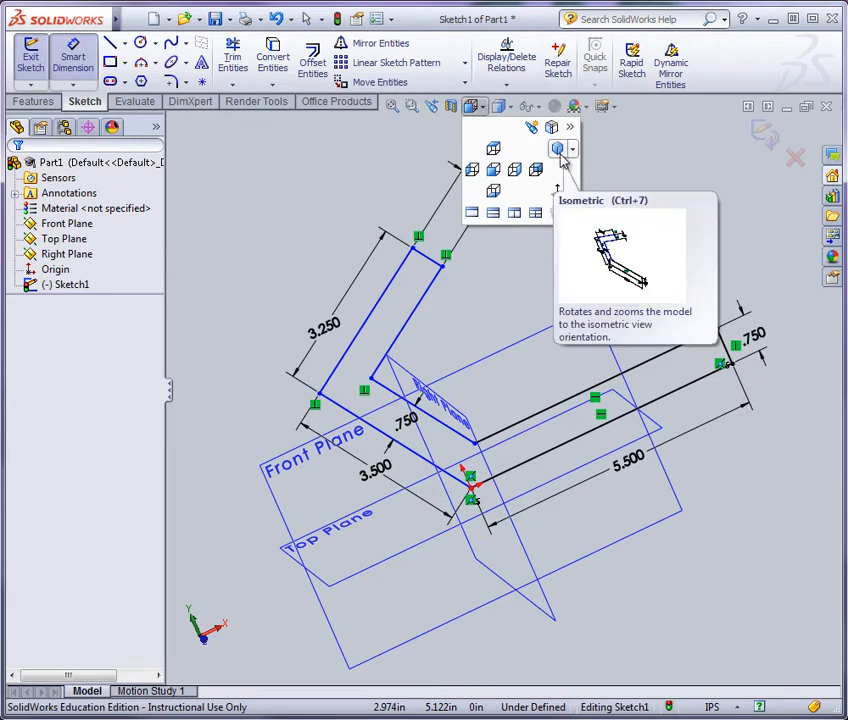
left_click(560, 155)
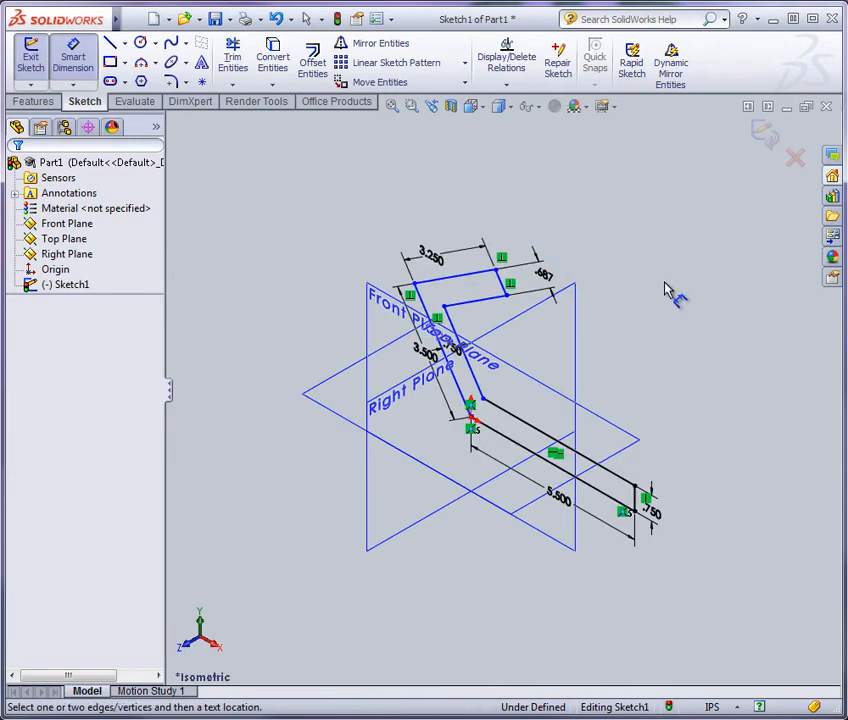
scroll(667, 290, "down", 3)
scroll(283, 380, "up", 1)
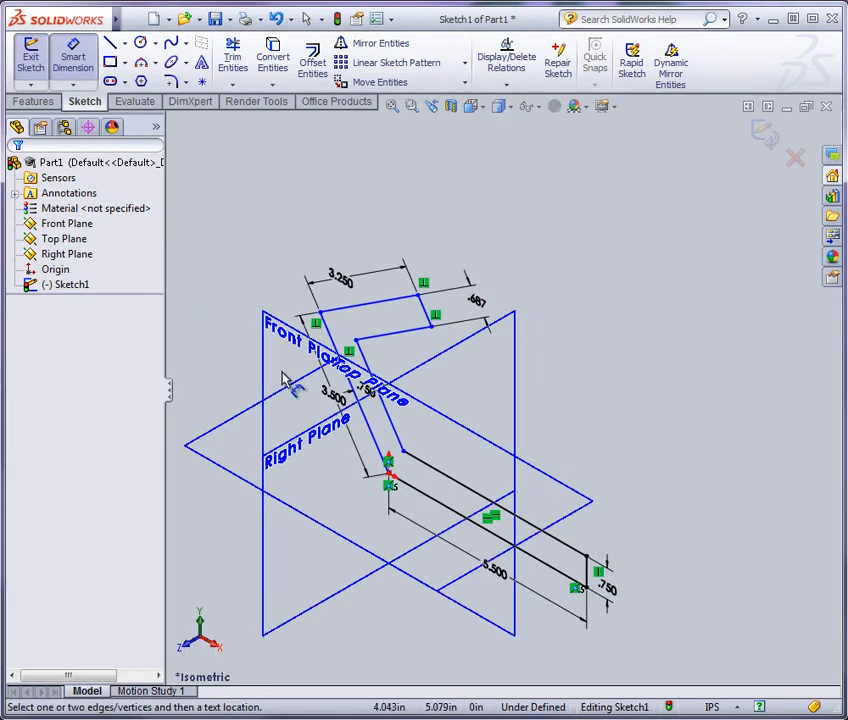
left_click(47, 260)
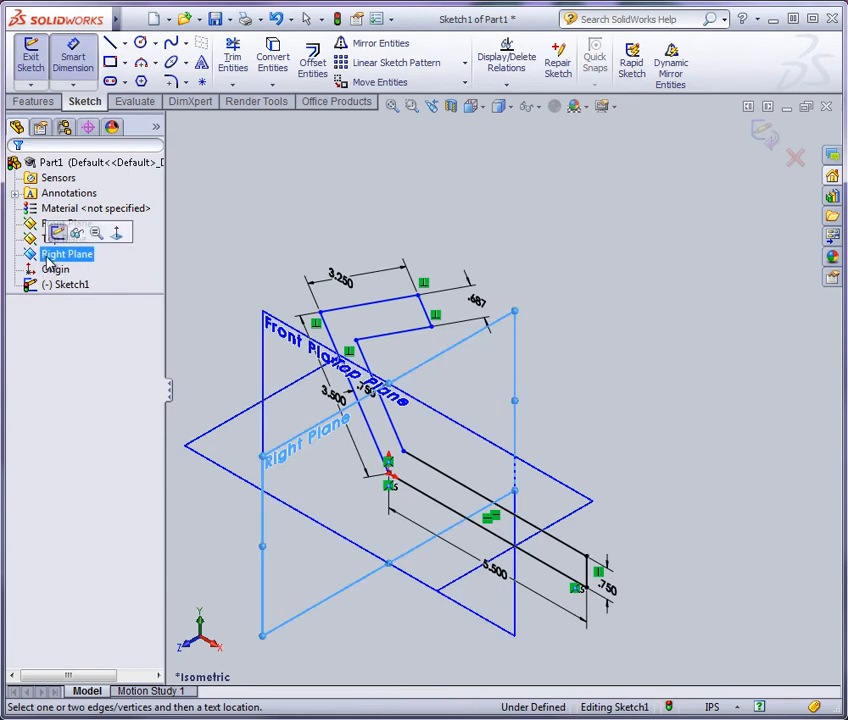
left_click(60, 230)
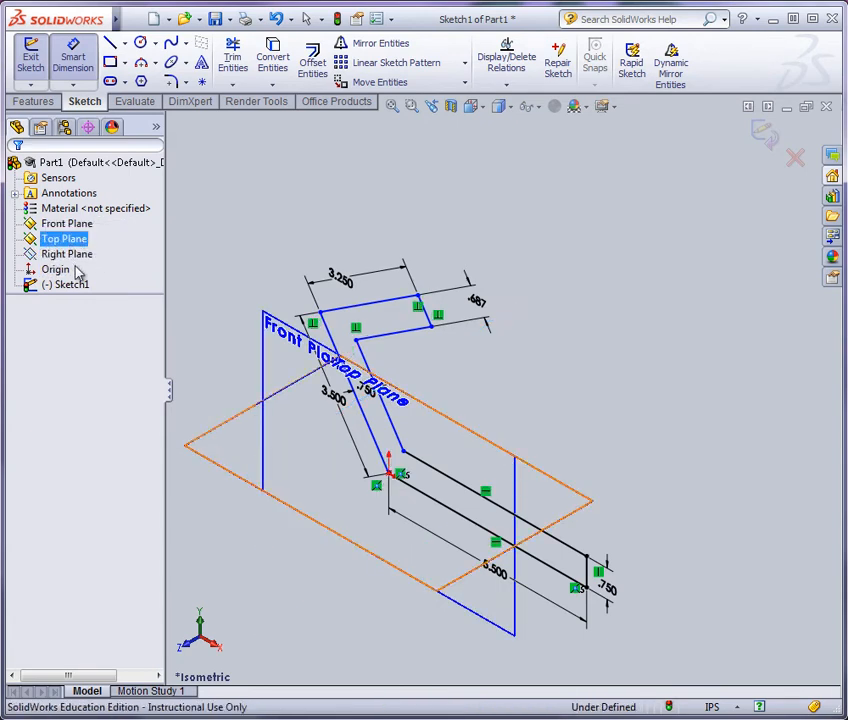
left_click(70, 238)
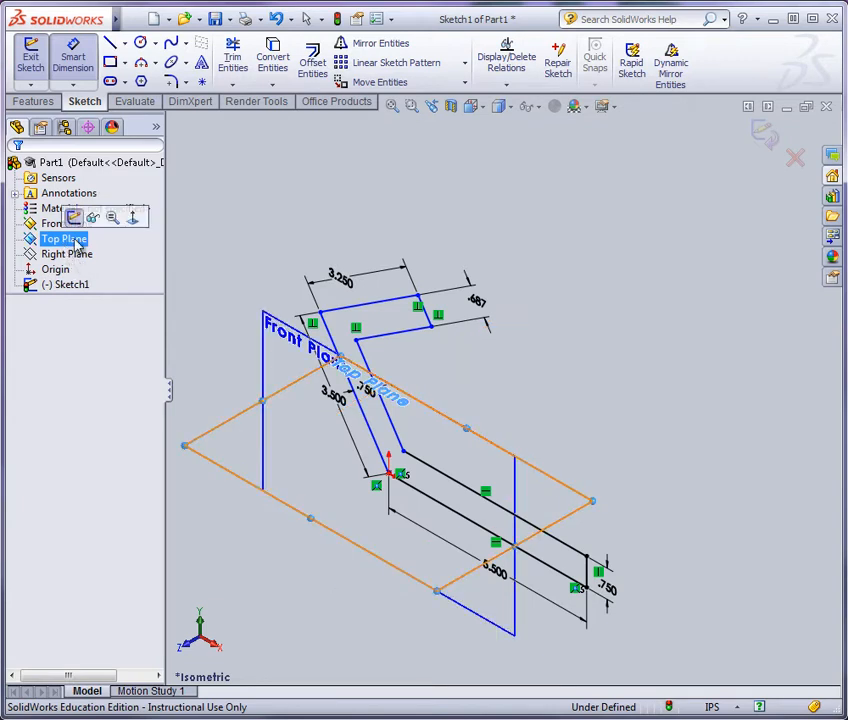
left_click(69, 216)
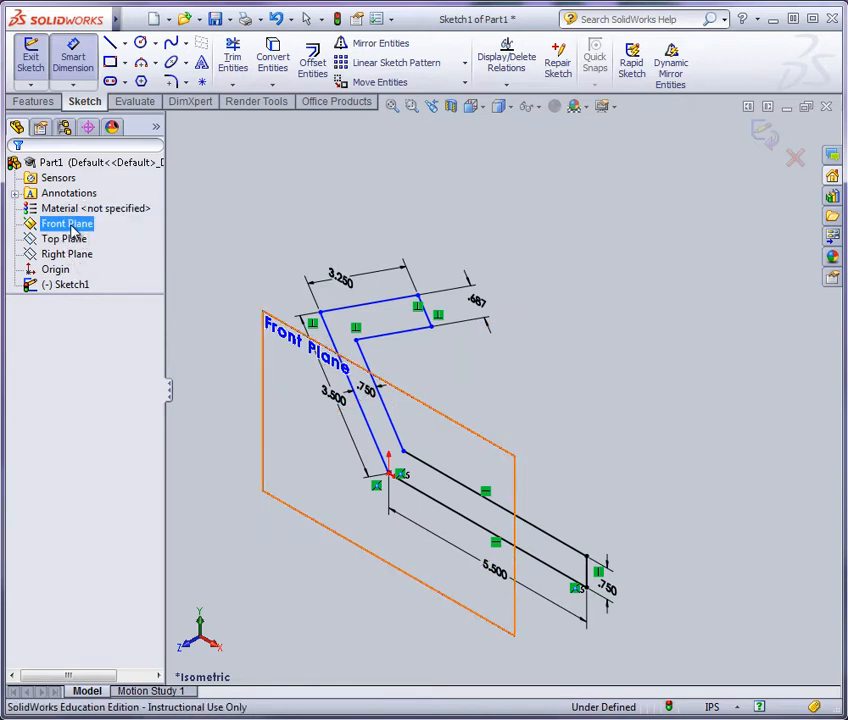
left_click(72, 231)
left_click(101, 200)
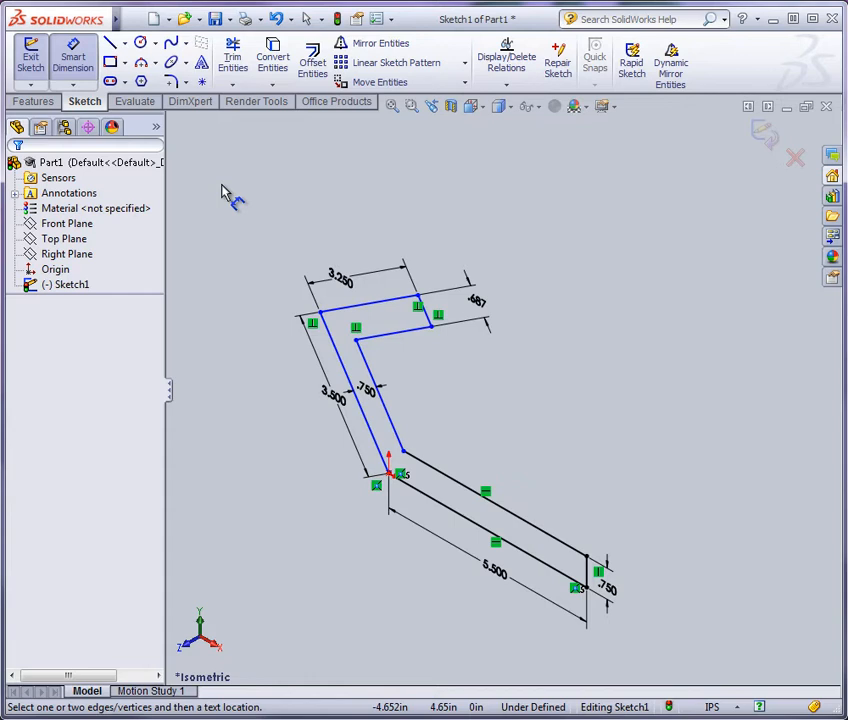
Begin a boss extrusion of the profile sketch with a Blind end condition and a depth of 0.300 in
left_click(38, 103)
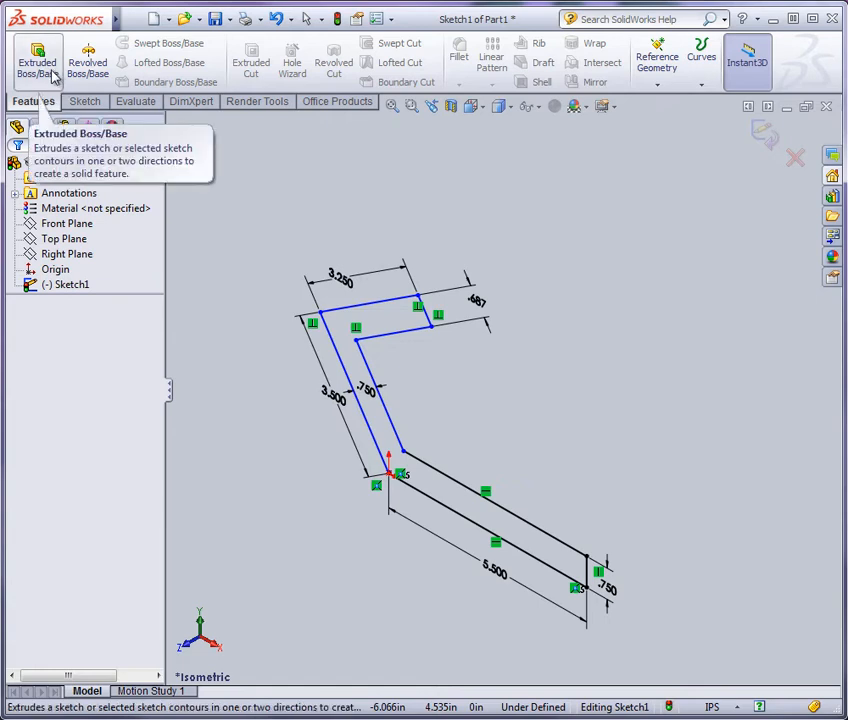
left_click(40, 63)
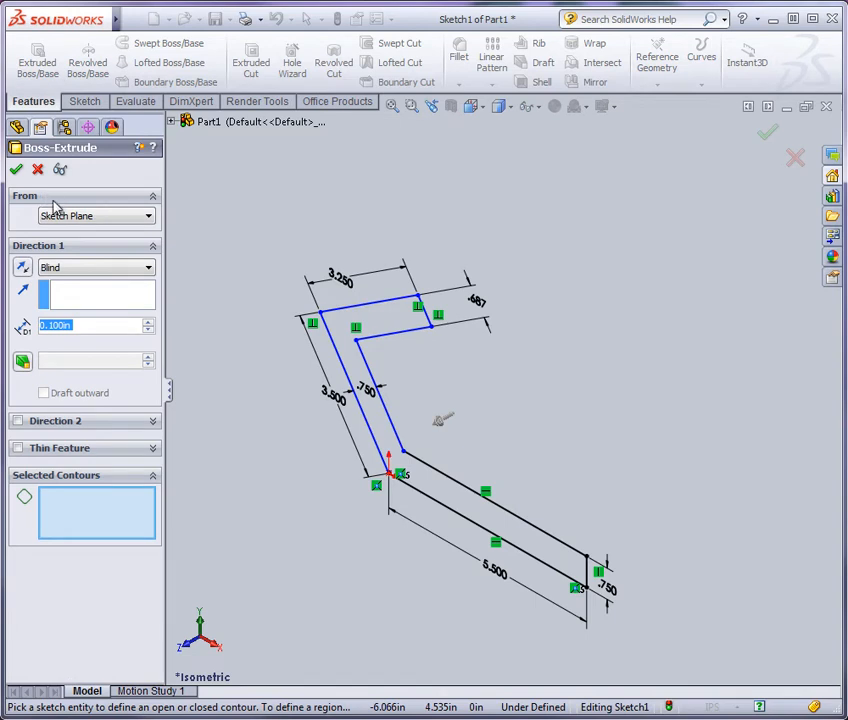
left_click(99, 268)
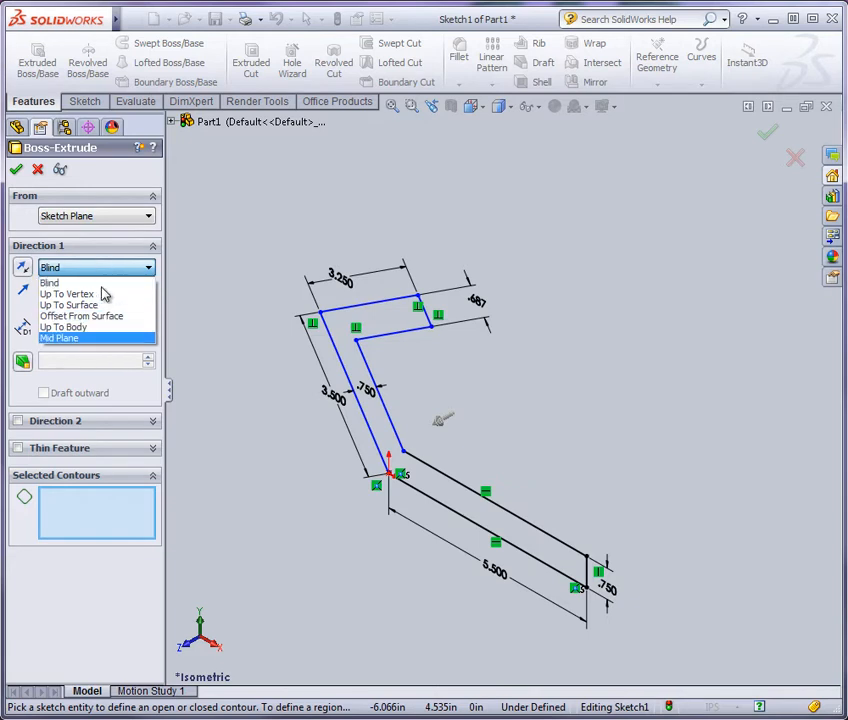
left_click(60, 283)
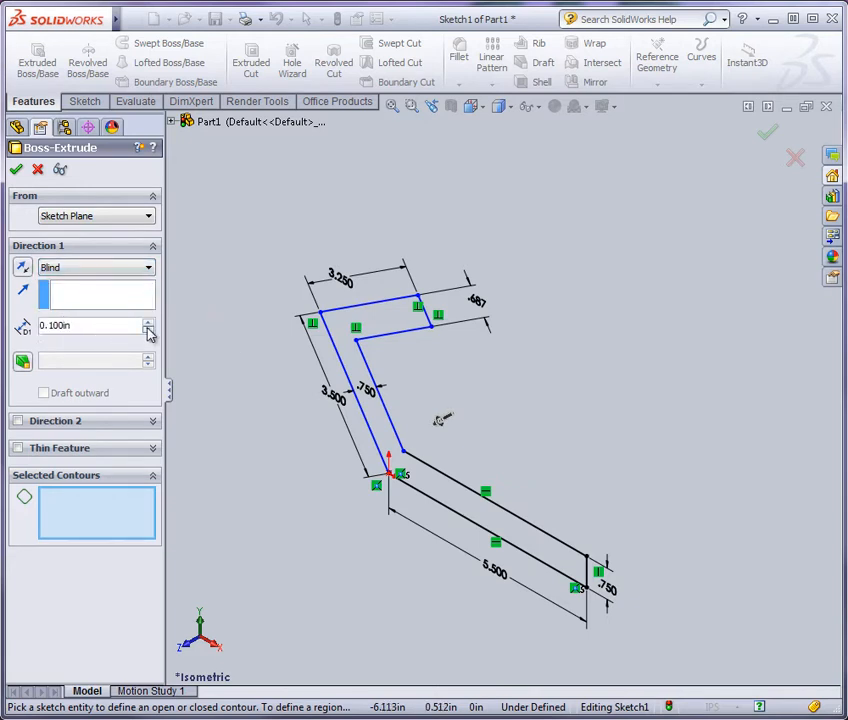
left_click(147, 324)
left_click(147, 324)
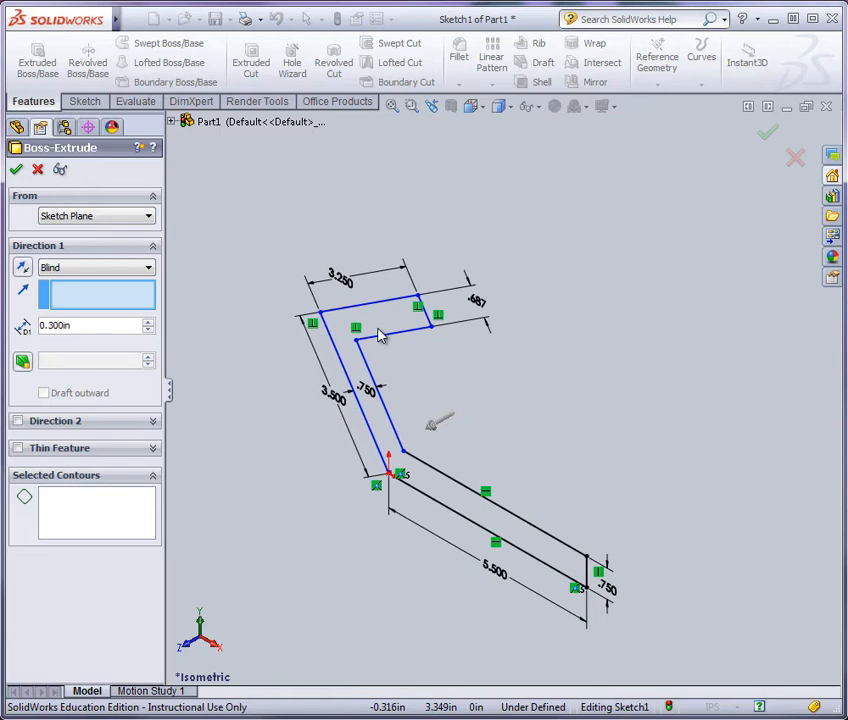
Select the region inside the closed bent-arm profile as the contour to extrude, leaving the second direction off
left_click(17, 421)
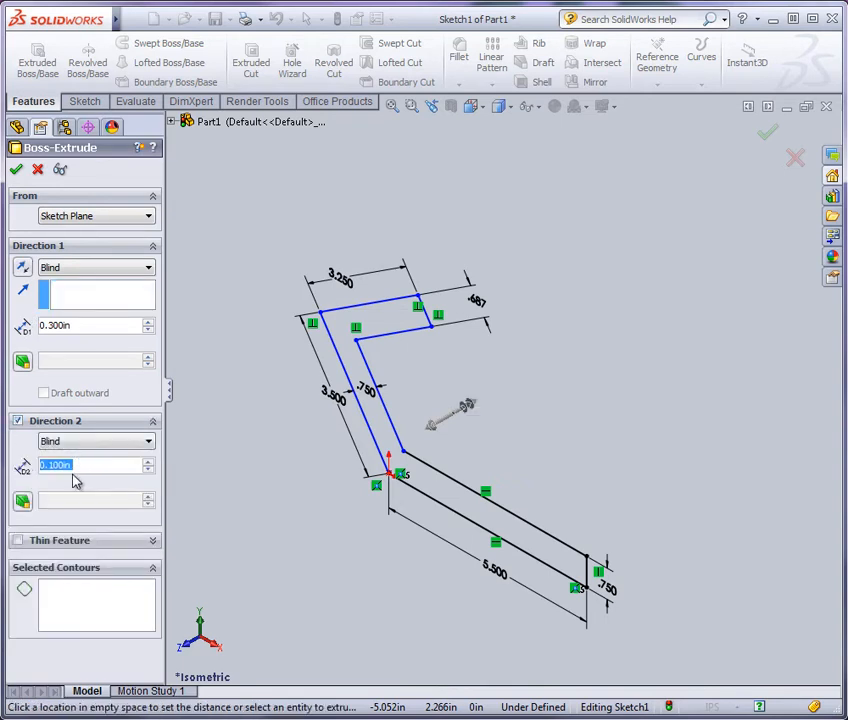
left_click(18, 421)
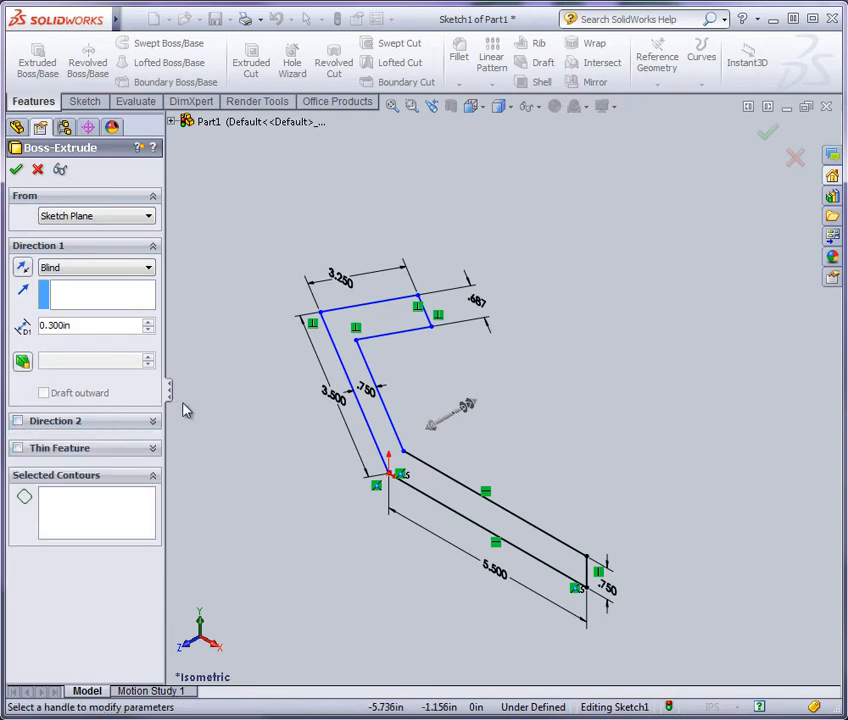
left_click(78, 510)
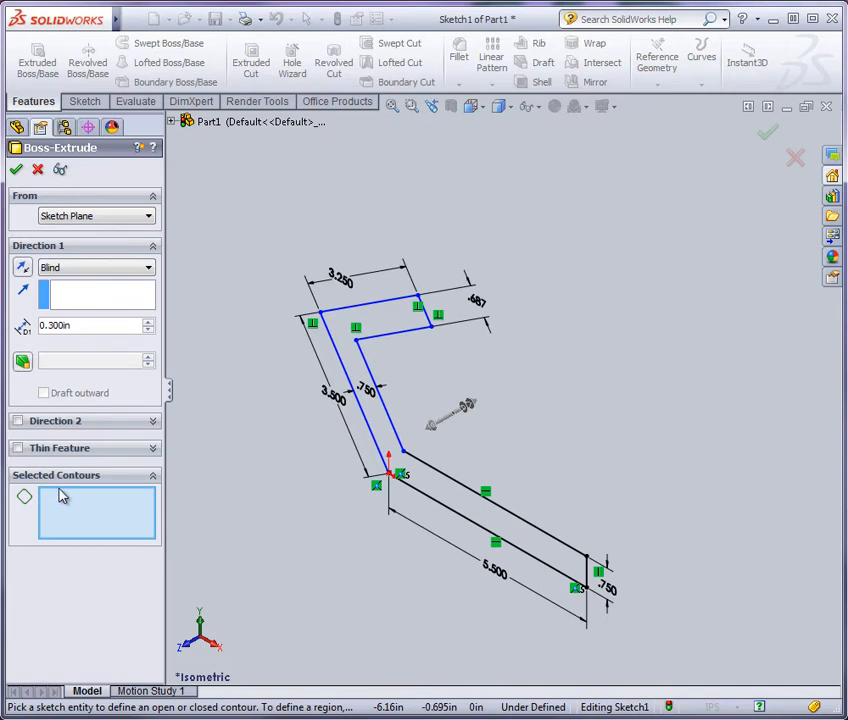
left_click(456, 500)
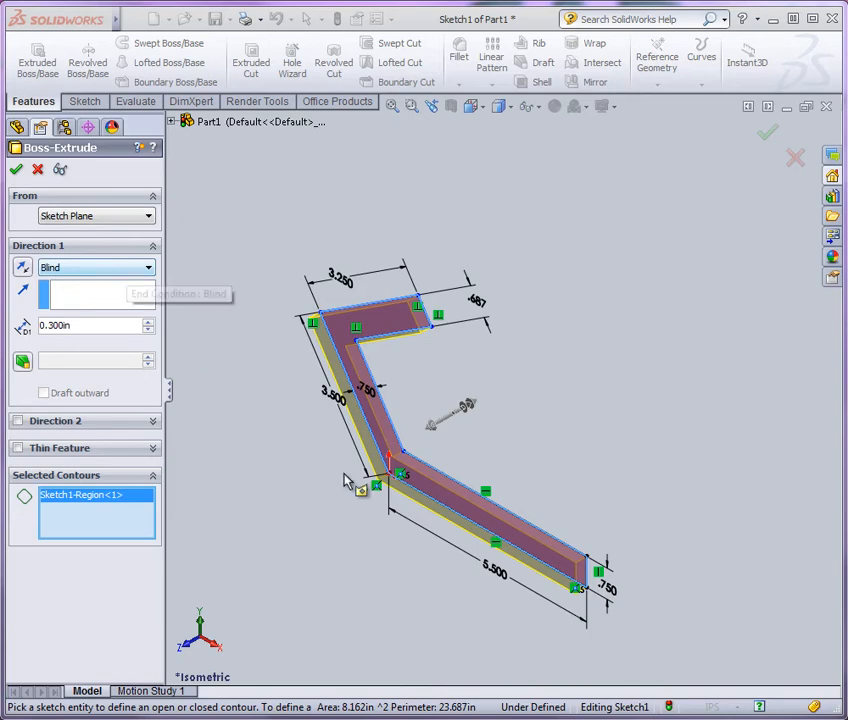
Try extruding the profile 4.130 in forward and 1.560 in backward, and turn the second direction off again
mouse_move(433, 428)
left_mouse_down()
mouse_move(398, 455)
mouse_move(378, 500)
mouse_move(426, 422)
mouse_move(577, 352)
mouse_move(548, 356)
mouse_move(352, 460)
mouse_move(600, 330)
mouse_move(290, 527)
mouse_move(308, 502)
left_mouse_up()
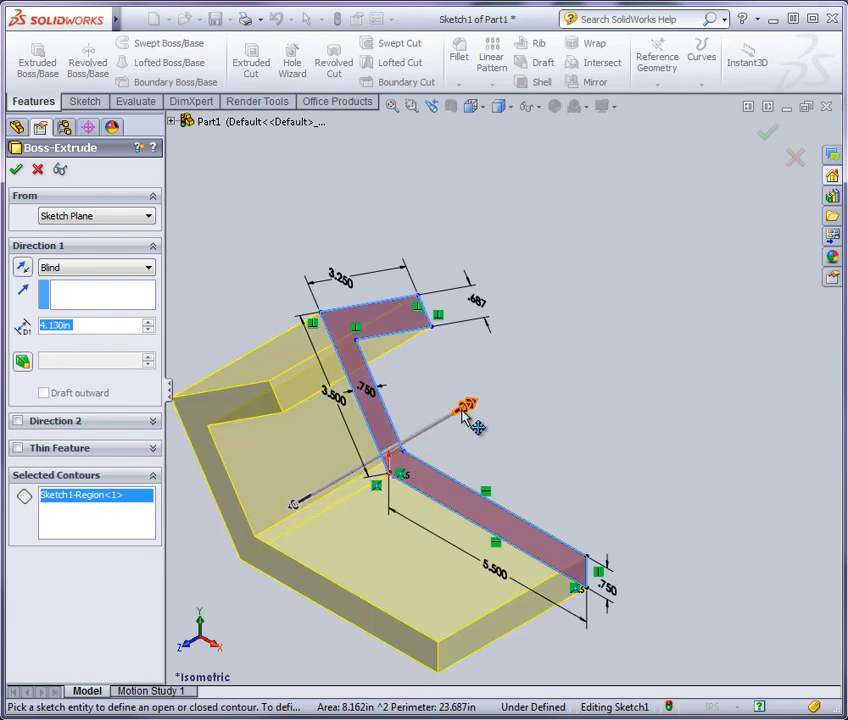
left_click_drag(470, 409, 513, 371)
mouse_move(464, 432)
middle_mouse_down()
mouse_move(485, 517)
mouse_move(441, 498)
mouse_move(504, 521)
middle_mouse_up()
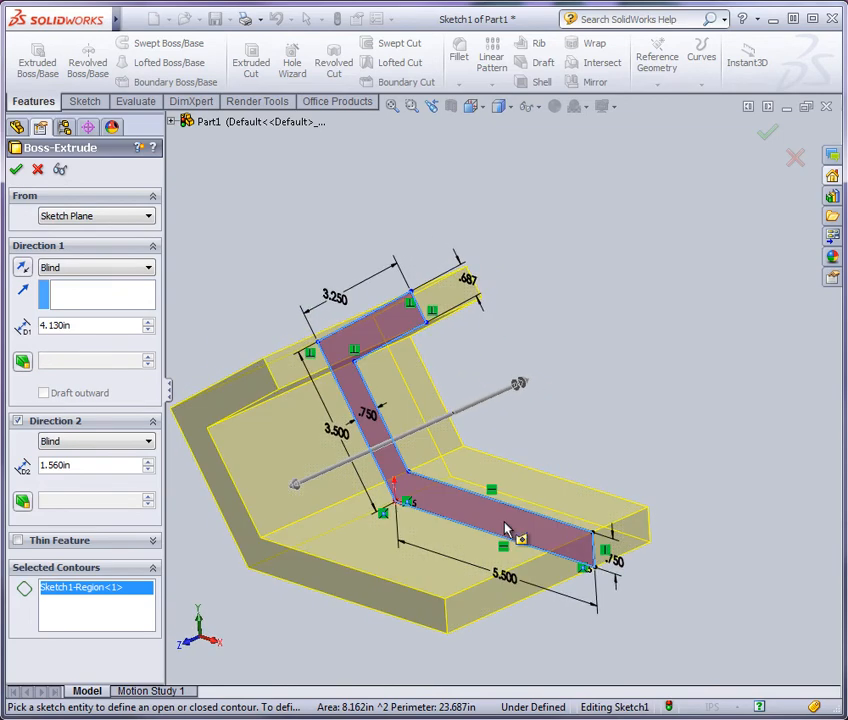
left_click(17, 421)
Change the extrusion to Mid Plane with a depth of 2.5 in and complete it
left_click(114, 268)
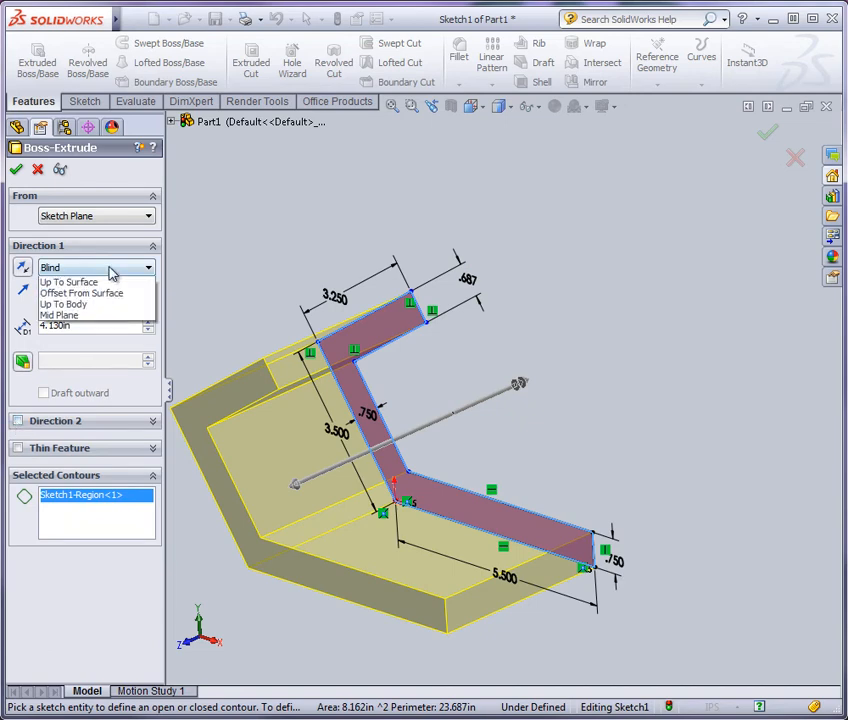
left_click(110, 339)
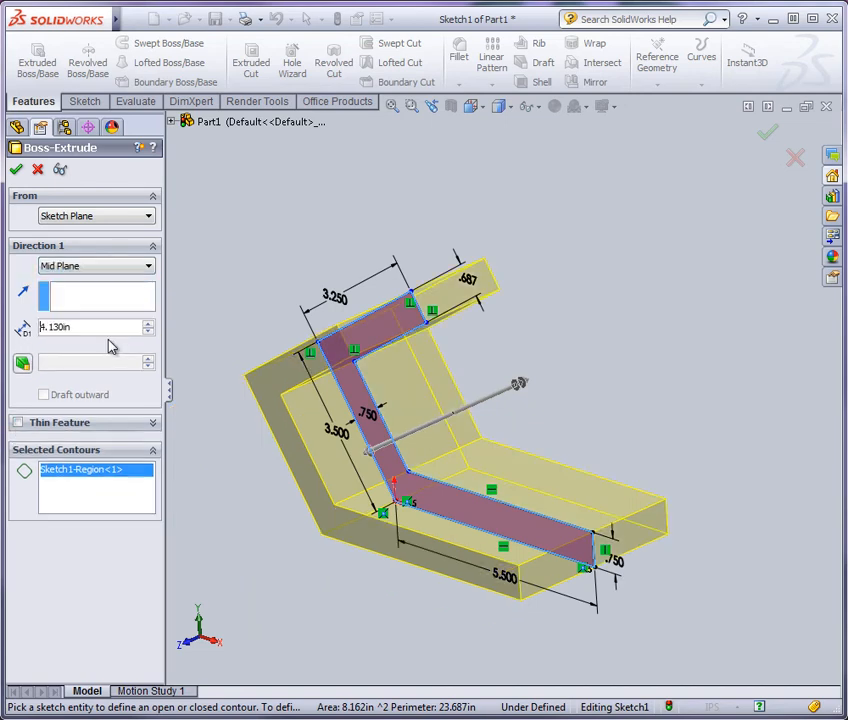
mouse_move(366, 380)
middle_mouse_down()
mouse_move(539, 571)
mouse_move(460, 521)
mouse_move(456, 543)
mouse_move(494, 543)
mouse_move(500, 551)
mouse_move(481, 568)
mouse_move(447, 560)
mouse_move(477, 563)
mouse_move(528, 589)
mouse_move(527, 612)
middle_mouse_up()
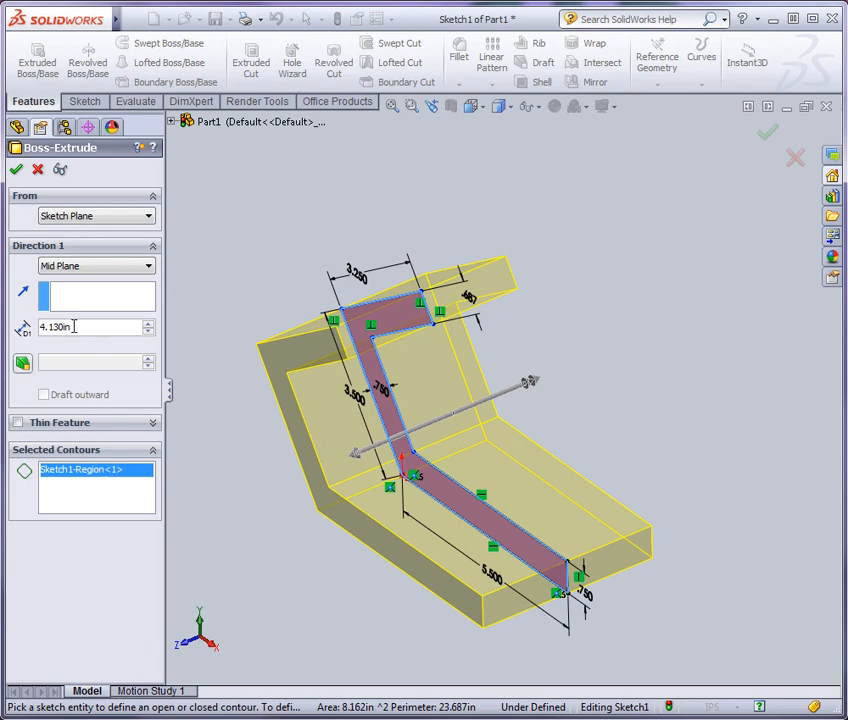
left_click_drag(74, 327, 40, 334)
type("2.5")
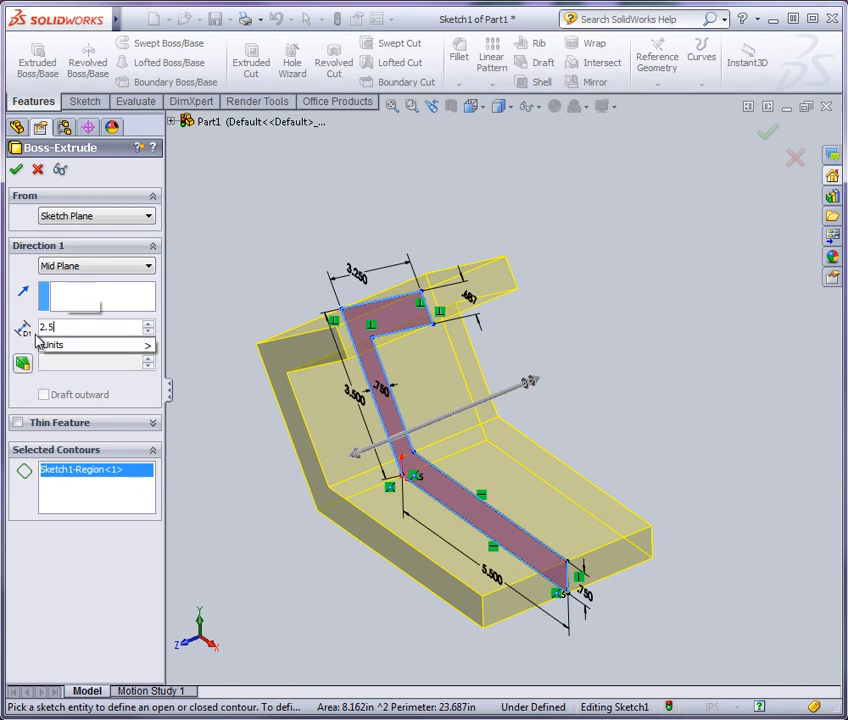
key("Return")
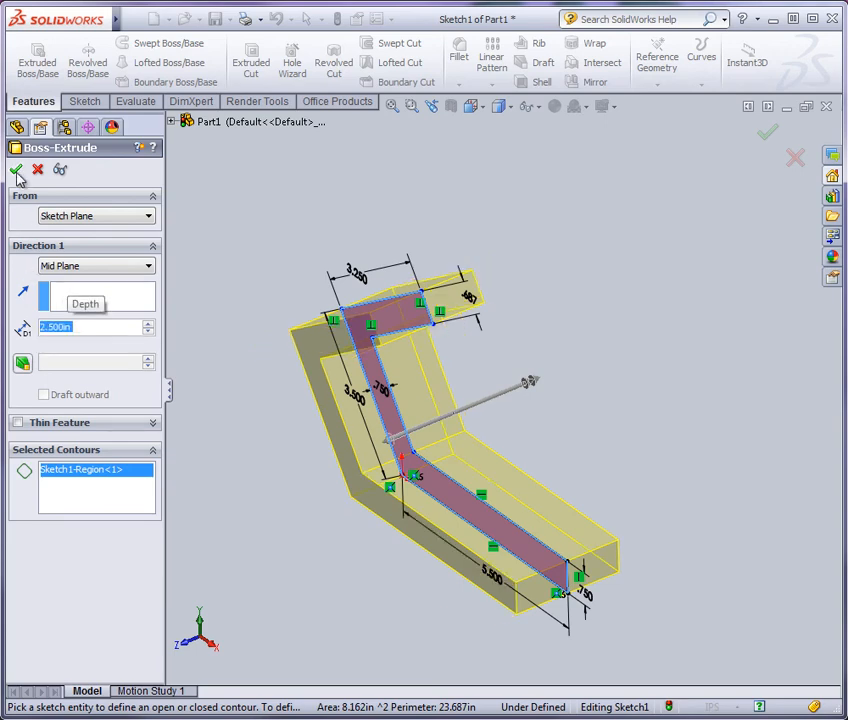
key("Return")
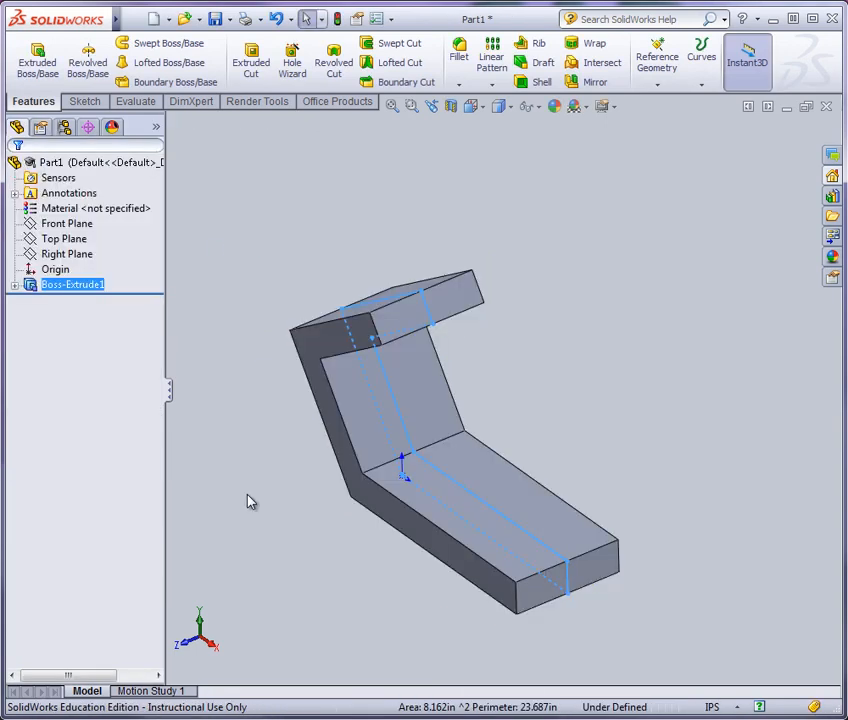
Inspect the extruded bracket from below and in isometric view, and switch to the control bracket drawing in the browser
left_click(272, 543)
middle_click_drag(401, 592, 377, 571)
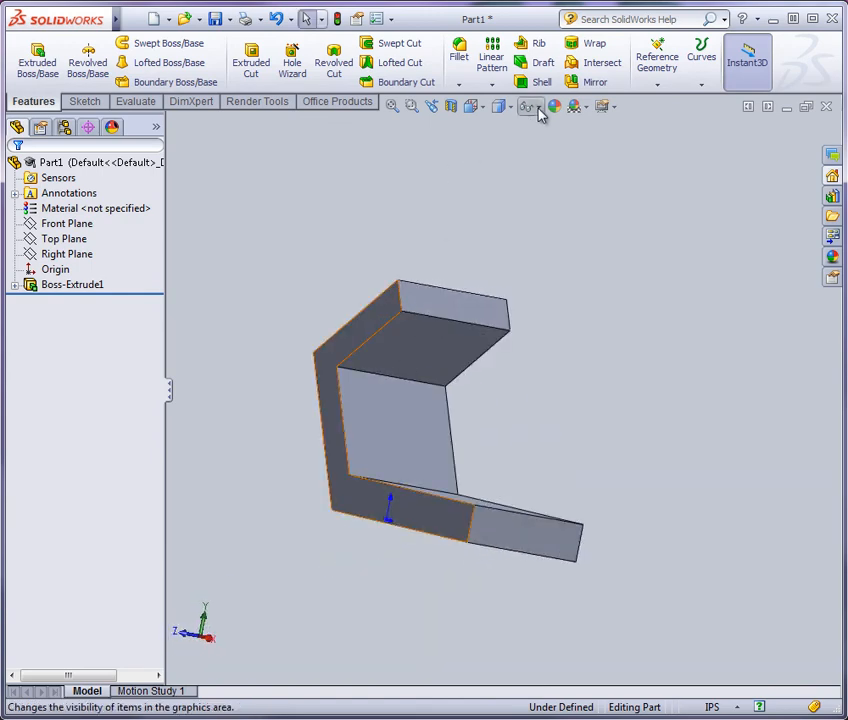
left_click(472, 106)
left_click(563, 149)
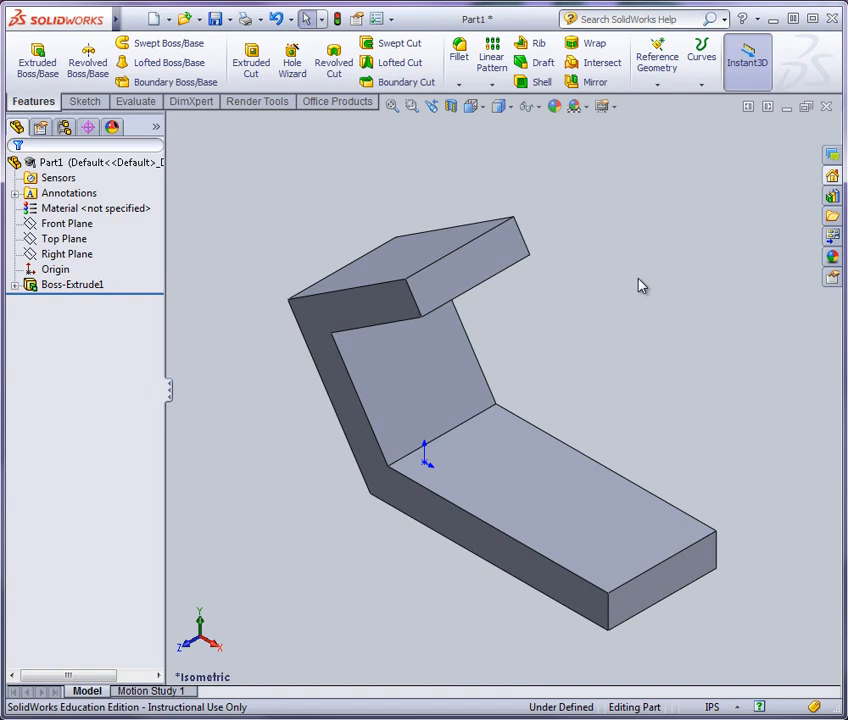
key("alt+Tab")
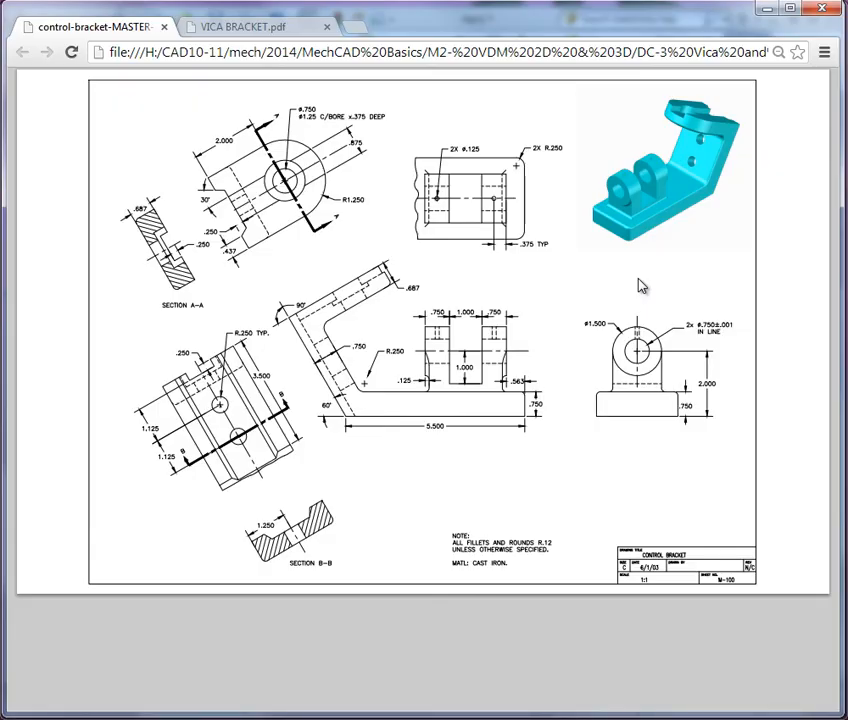